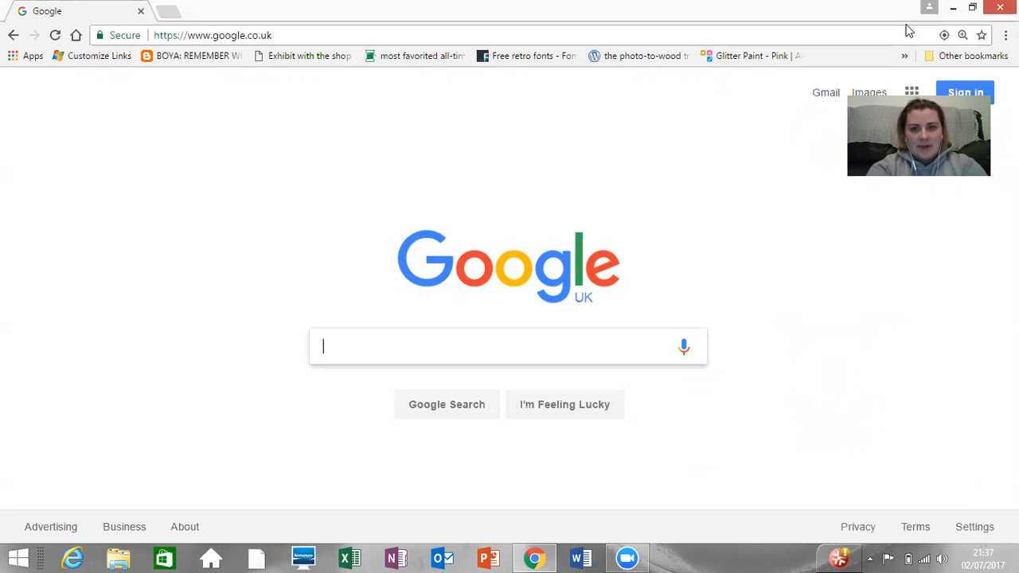
Step: Search the web for "go lightstream" and open the golightstream.com home page from the results
type("go ")
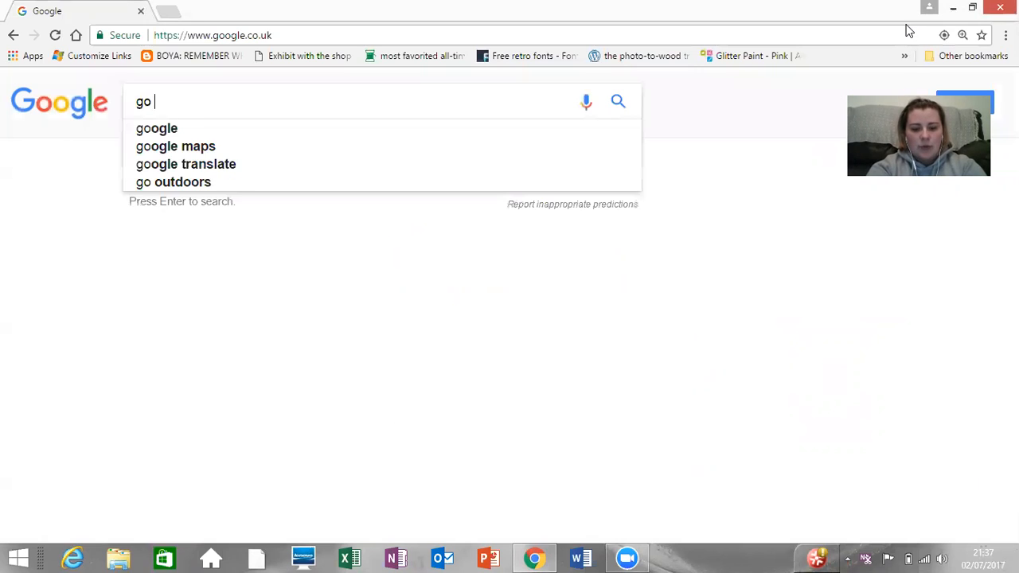
type("lightstream")
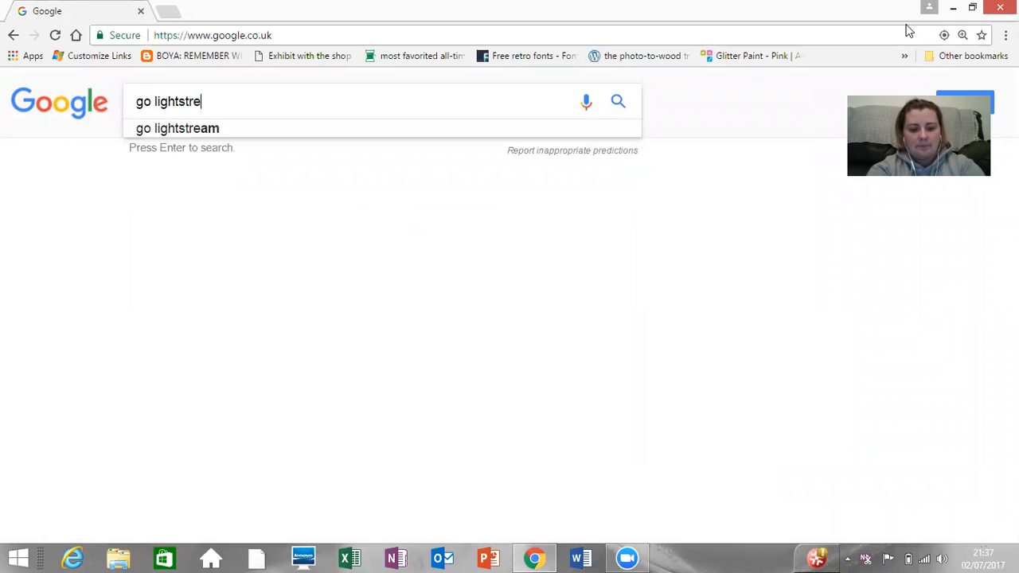
key("Return")
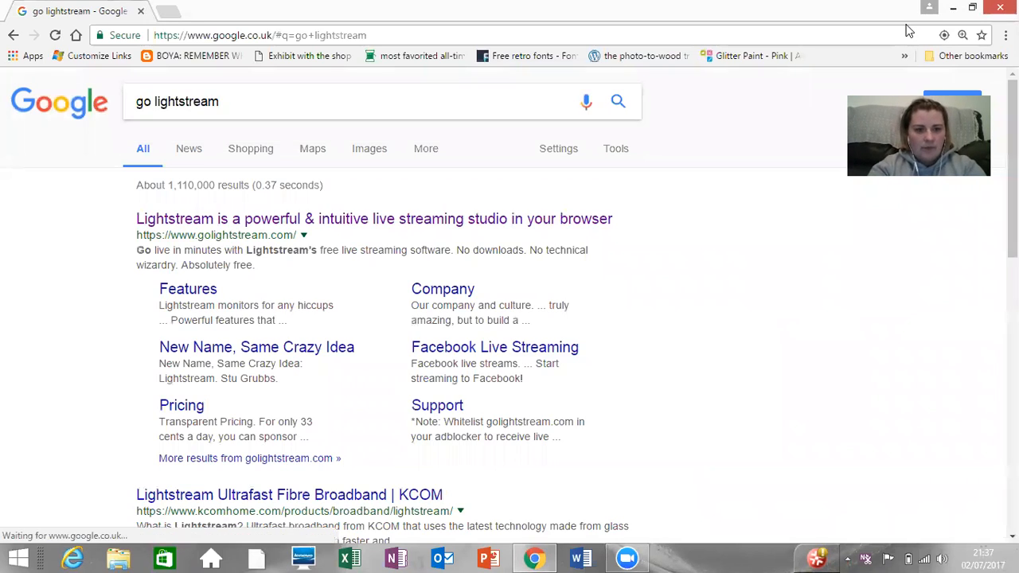
left_click(495, 227)
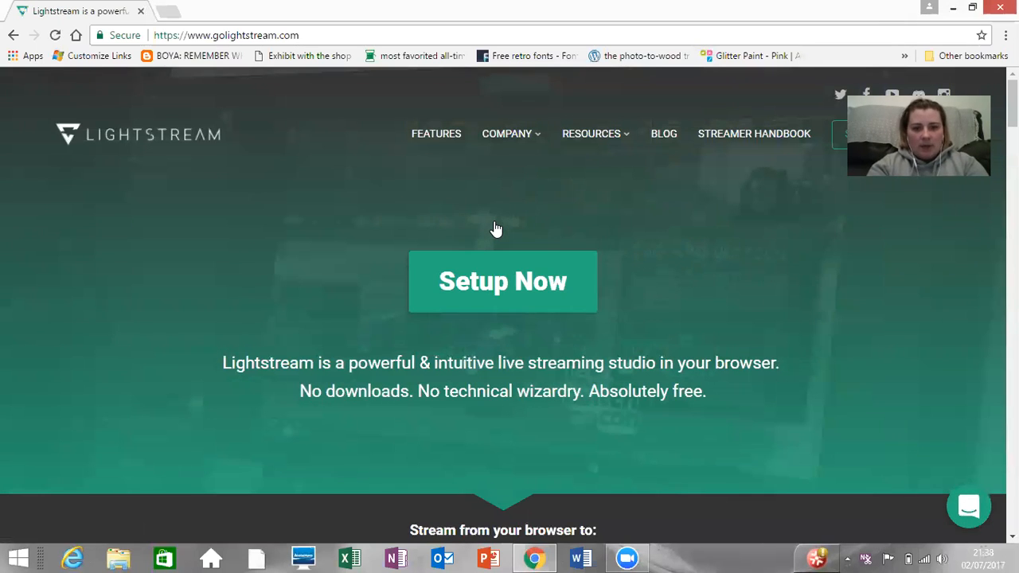
Step: Enter the Lightstream studio from its home page and create a new project from the projects overview
left_click(510, 284)
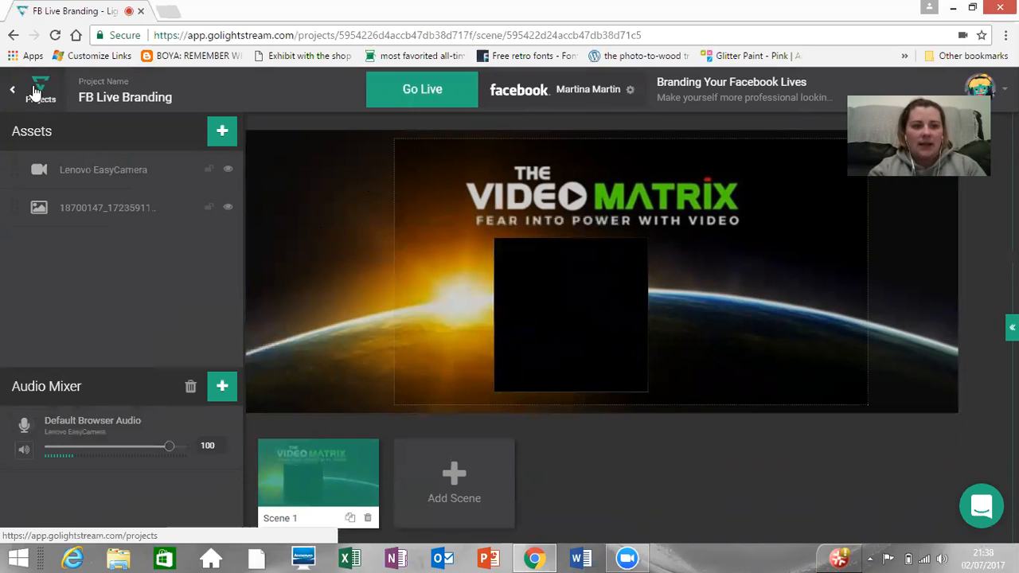
left_click(35, 91)
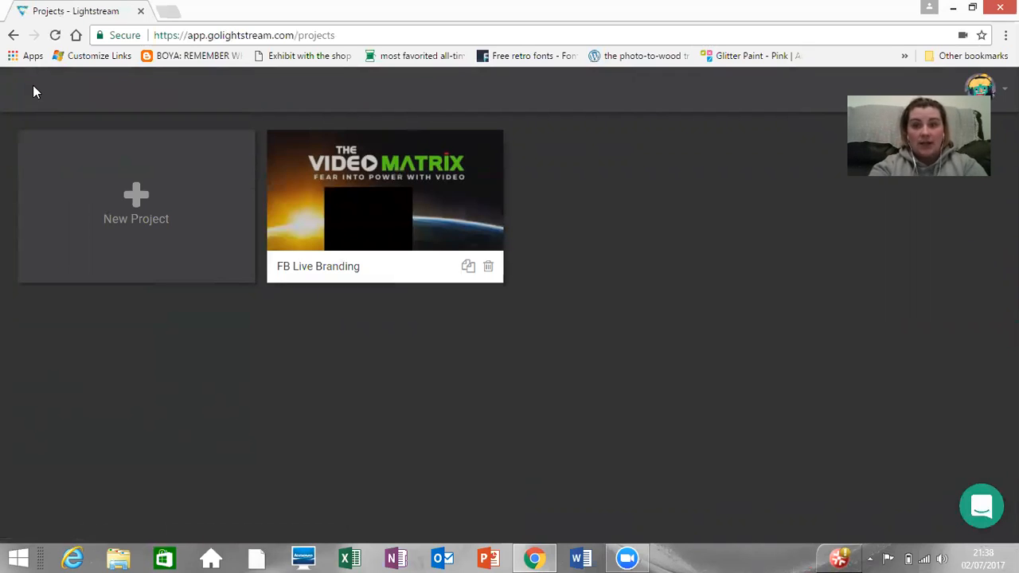
left_click(132, 222)
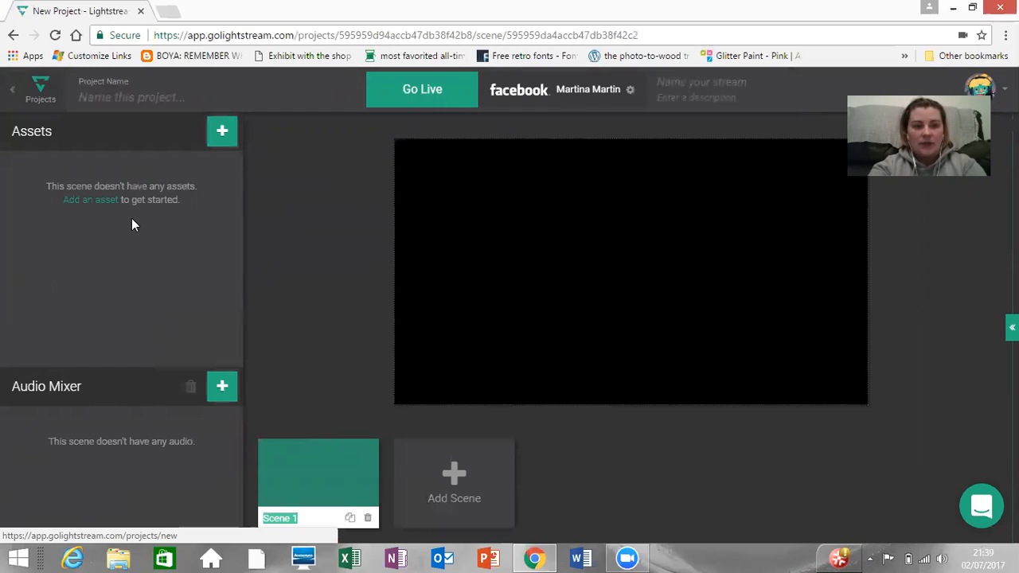
Step: Name the new project "Workshop Tutorial"
left_click(116, 98)
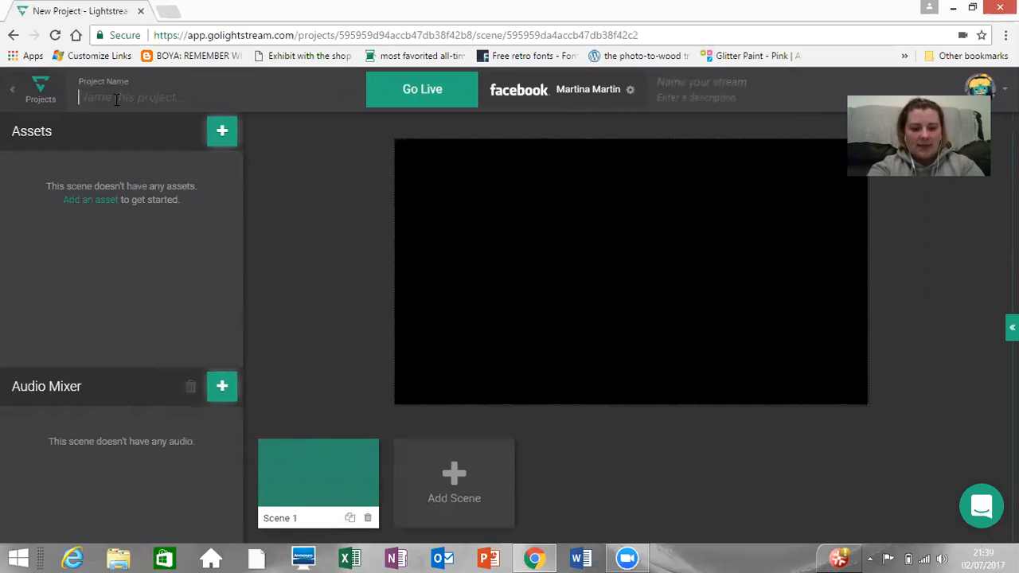
type("Test")
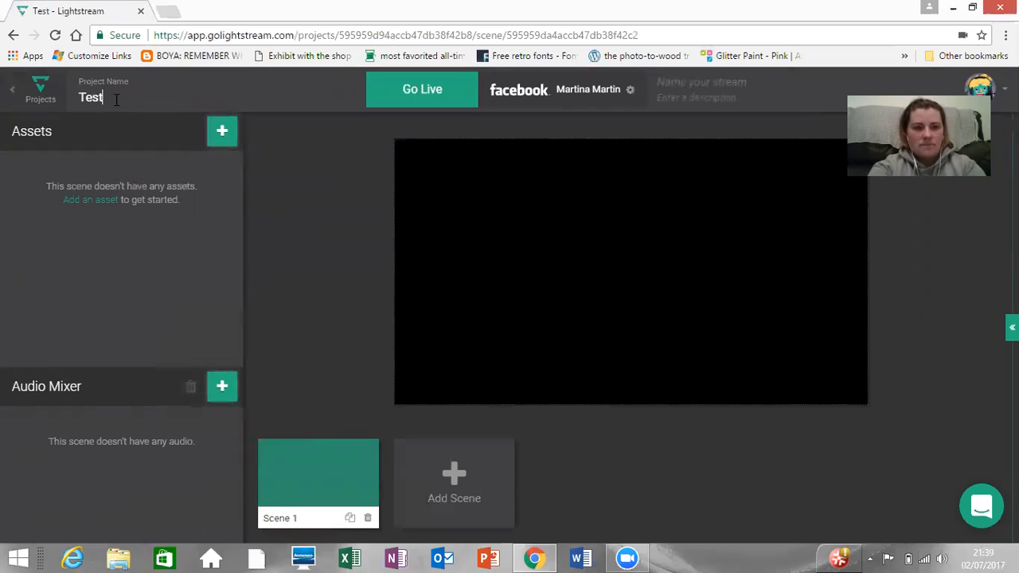
key("BackSpace")
key("BackSpace")
key("BackSpace")
key("BackSpace")
type("Works")
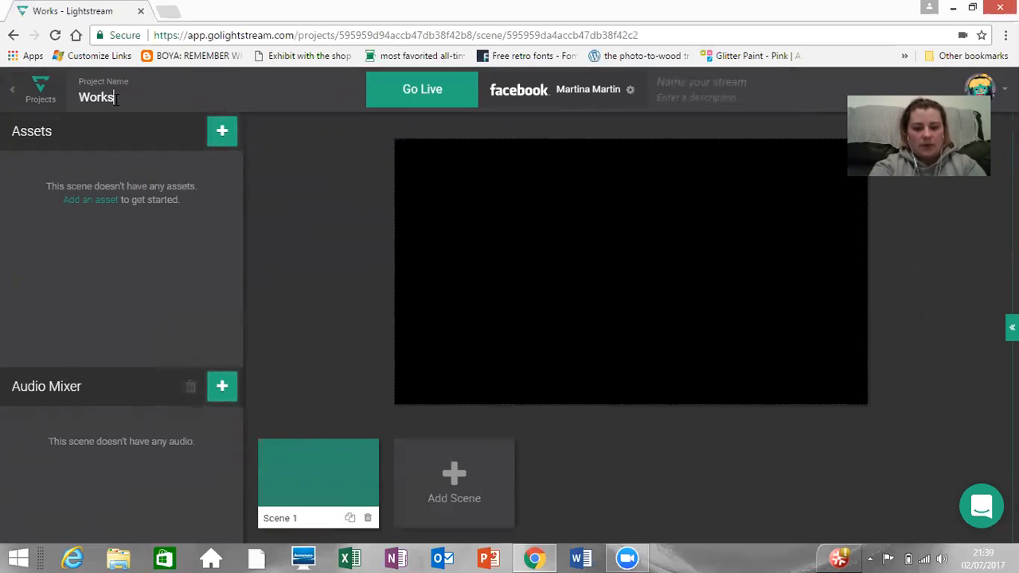
type("hop Turotiral")
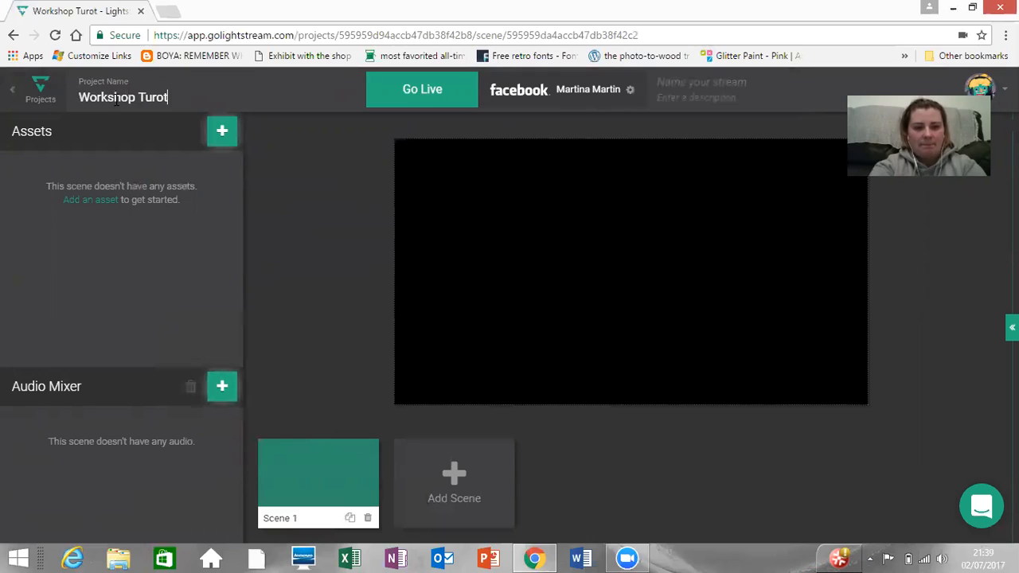
key("BackSpace")
key("BackSpace")
key("BackSpace")
key("BackSpace")
key("BackSpace")
key("BackSpace")
key("BackSpace")
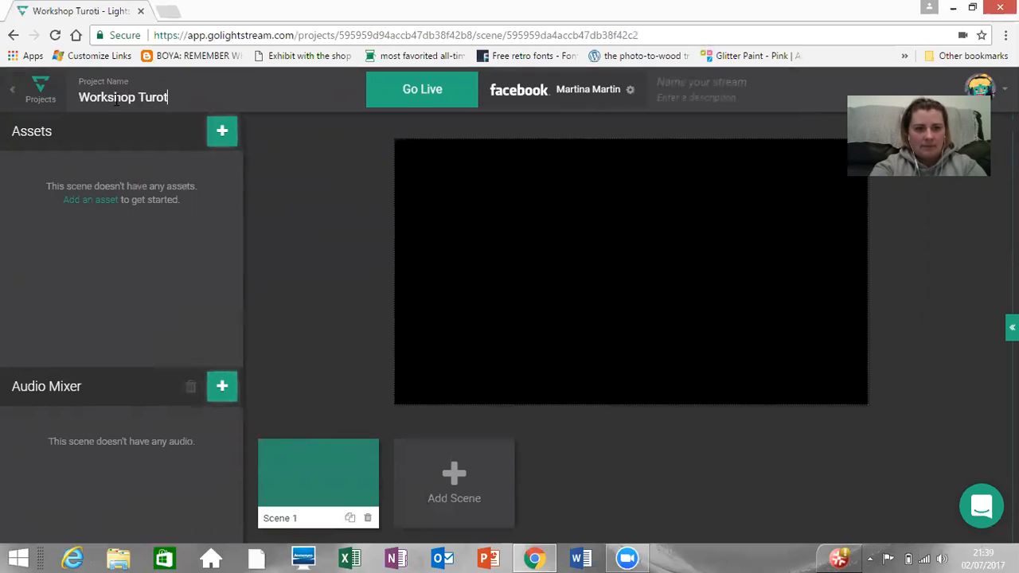
type("toria;")
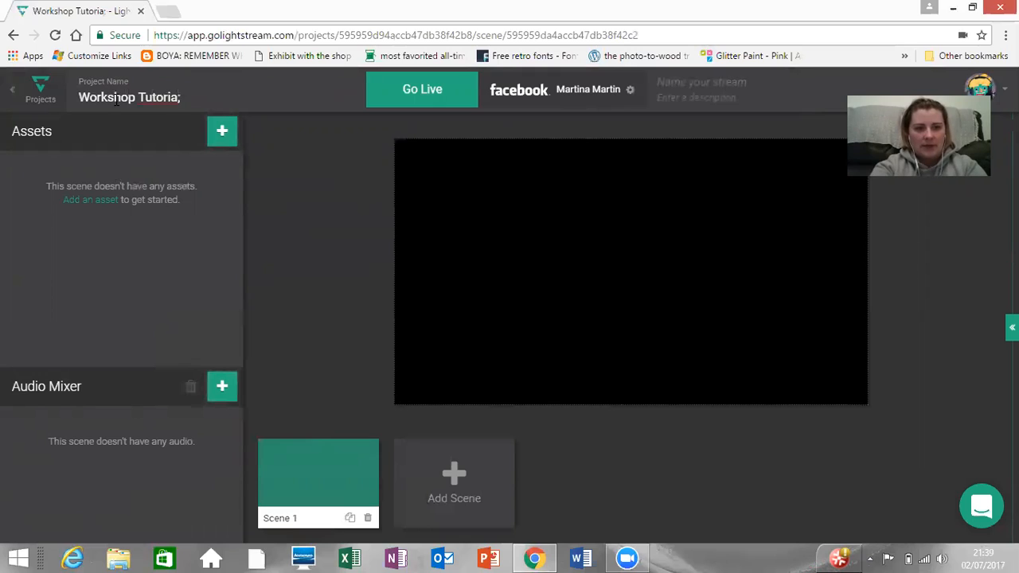
key("BackSpace")
type("l")
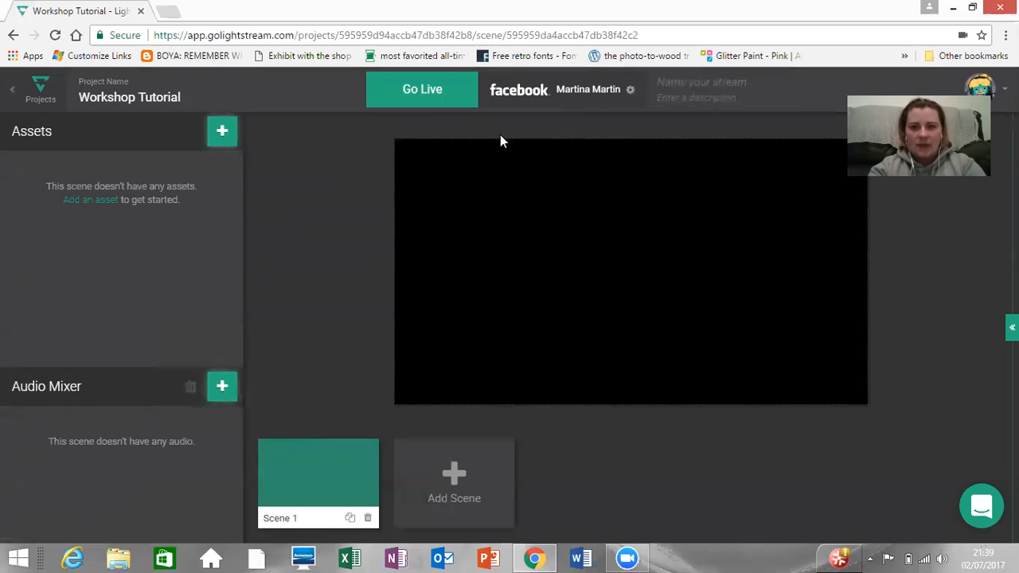
Step: Name the stream "Workshop Tutorial"
left_click(721, 83)
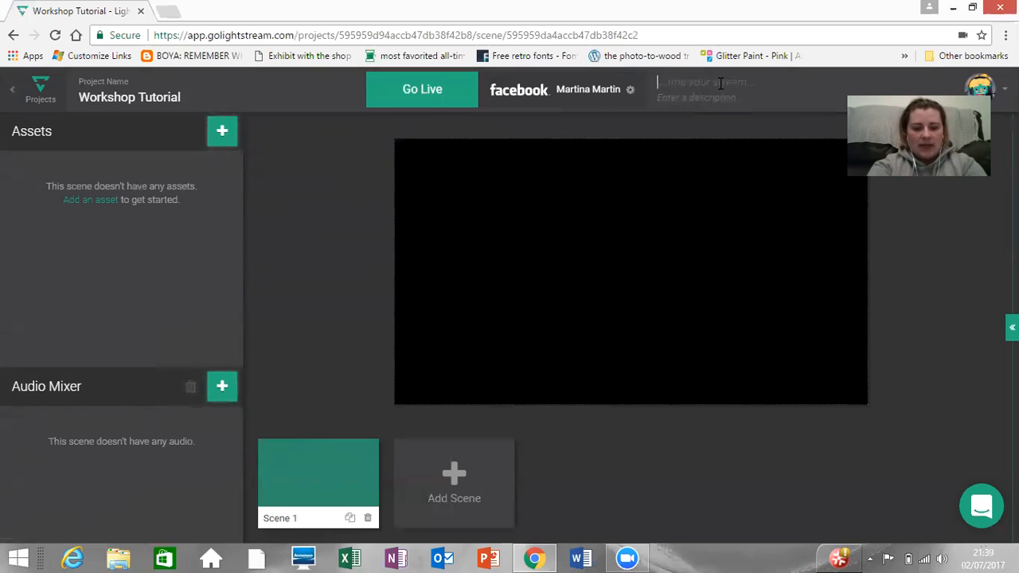
type("Wor")
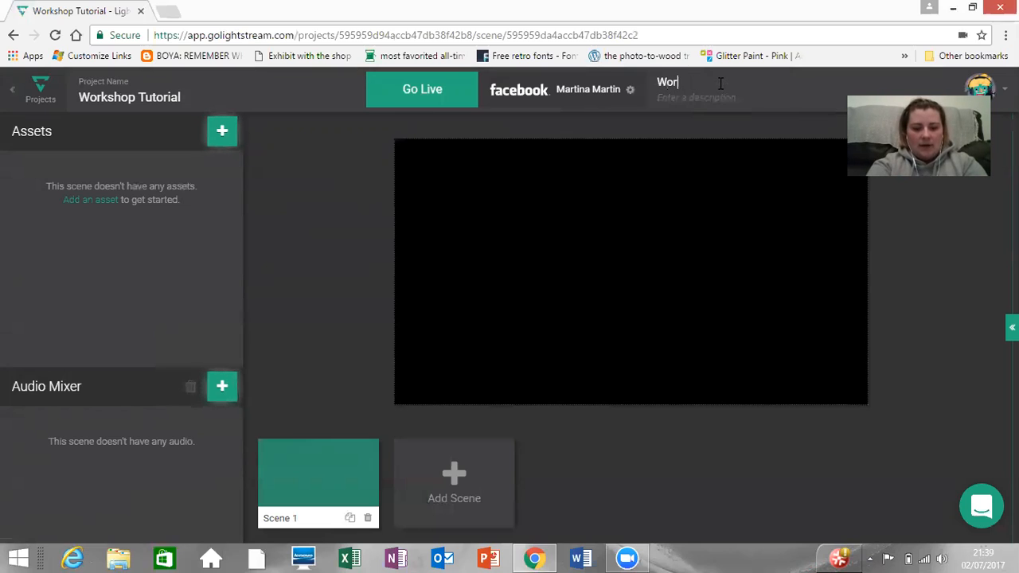
type("kshop Tutorial")
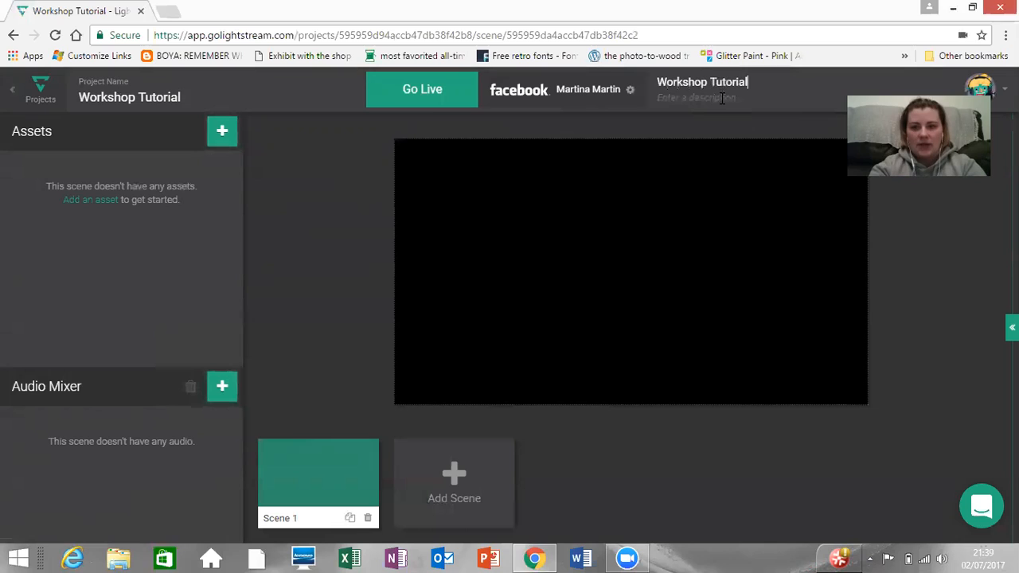
Step: Enter the stream description "Showing the facebook world how to jazz up their lives"
left_click(722, 97)
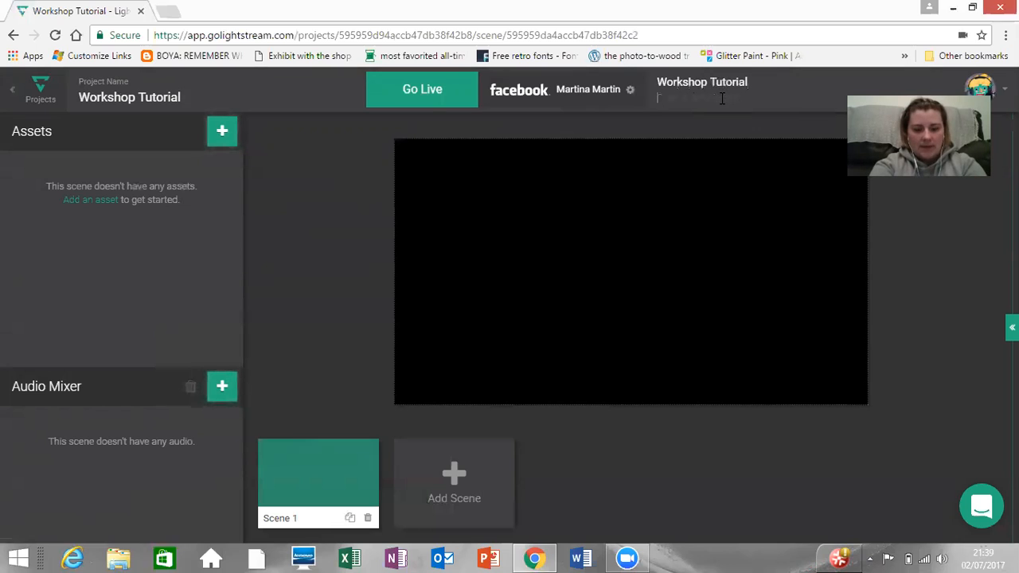
type("sHOWIN")
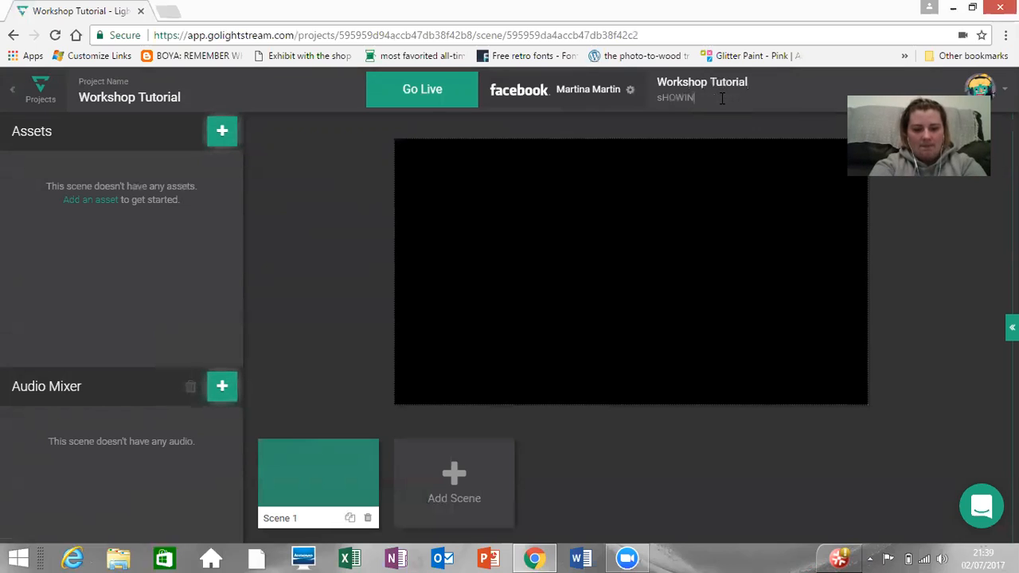
type("G THE FACEBOO")
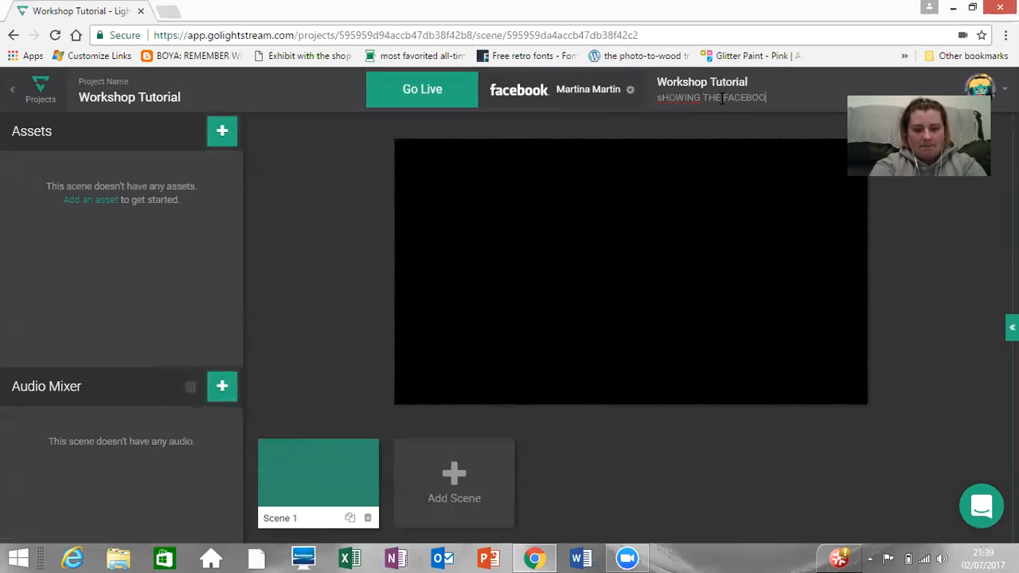
type("K WORLD")
key("BackSpace")
key("BackSpace")
key("BackSpace")
key("BackSpace")
key("BackSpace")
key("BackSpace")
key("BackSpace")
key("BackSpace")
key("BackSpace")
key("BackSpace")
key("BackSpace")
key("BackSpace")
key("BackSpace")
key("BackSpace")
key("BackSpace")
key("BackSpace")
key("BackSpace")
key("BackSpace")
key("BackSpace")
key("BackSpace")
key("BackSpace")
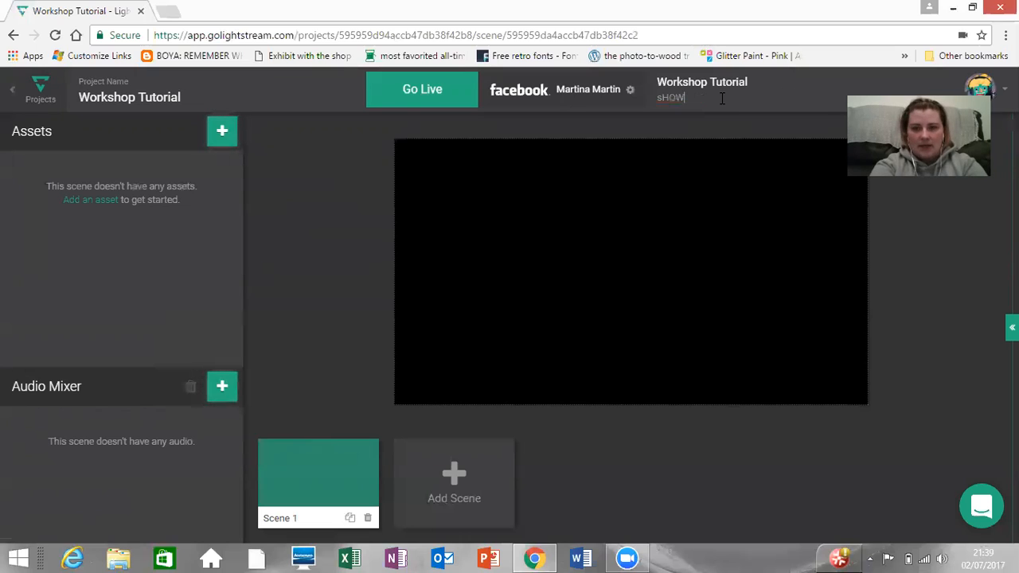
type("Show")
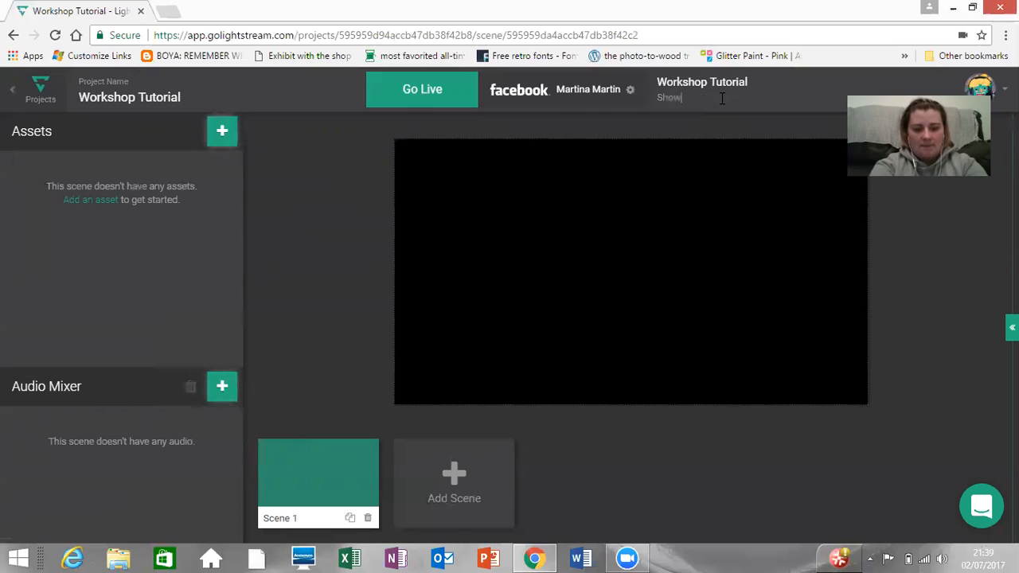
type("ing the faceb")
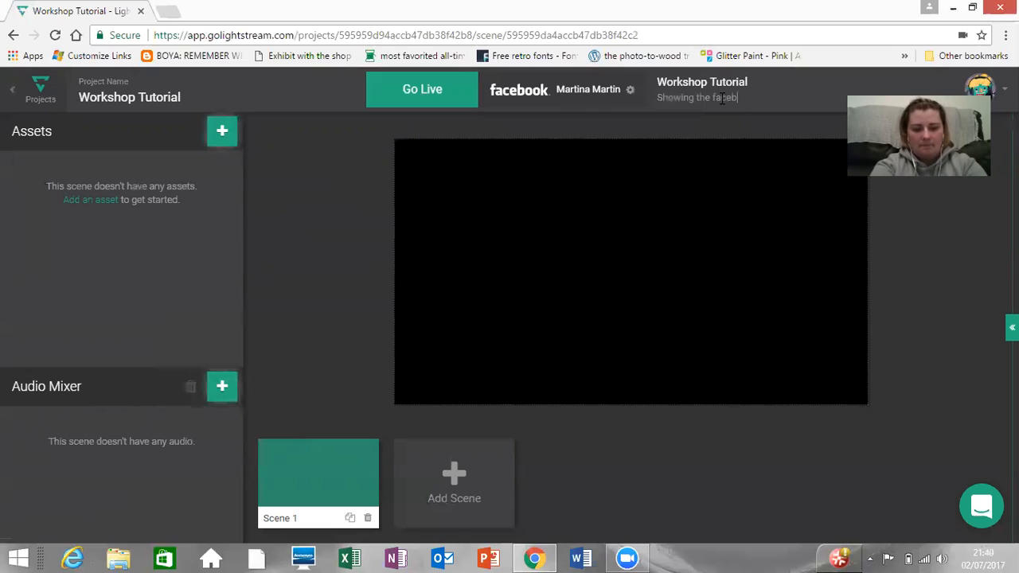
type("ook worl")
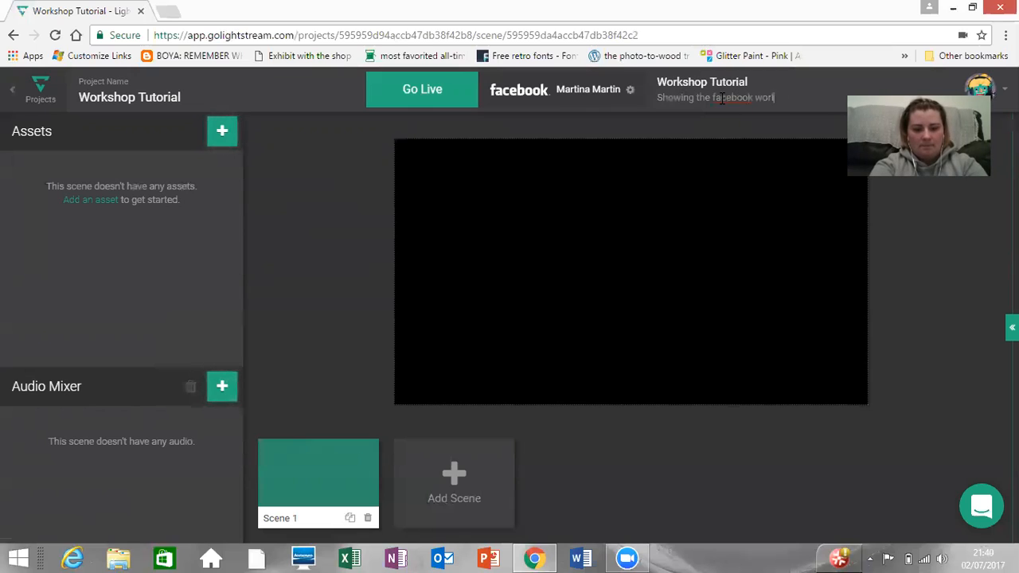
type("d how to ja")
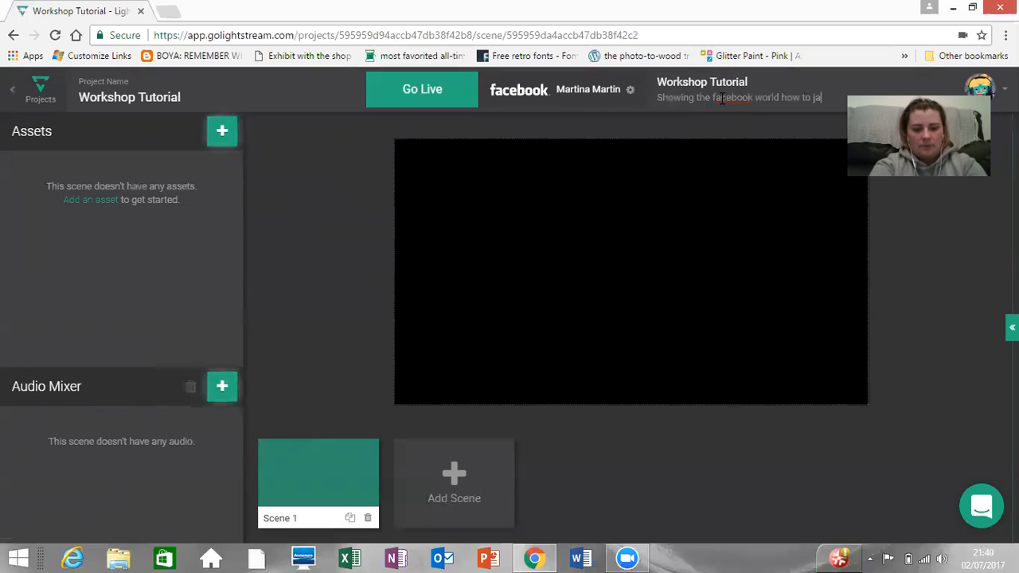
type("zz up thei")
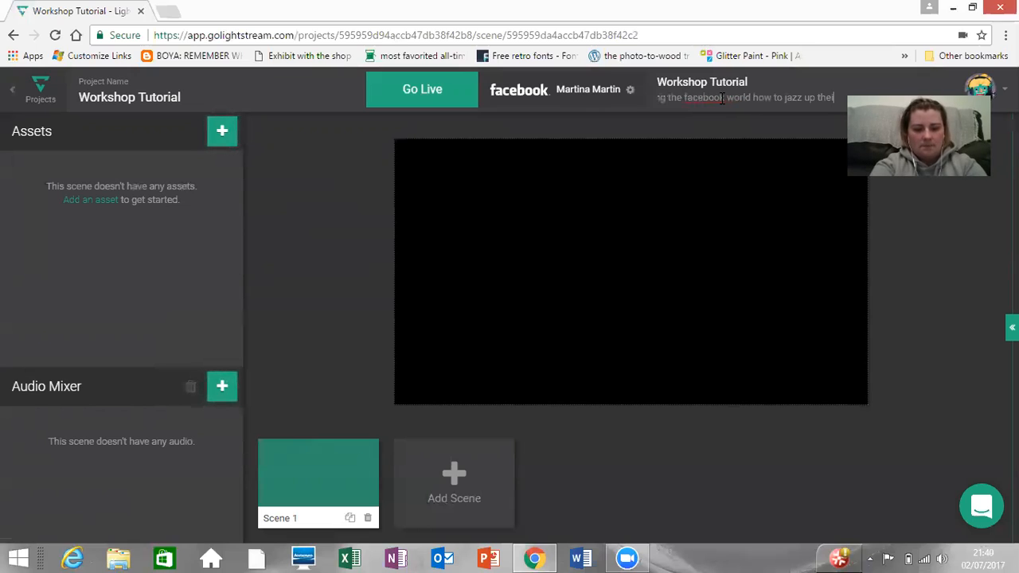
type("r lives")
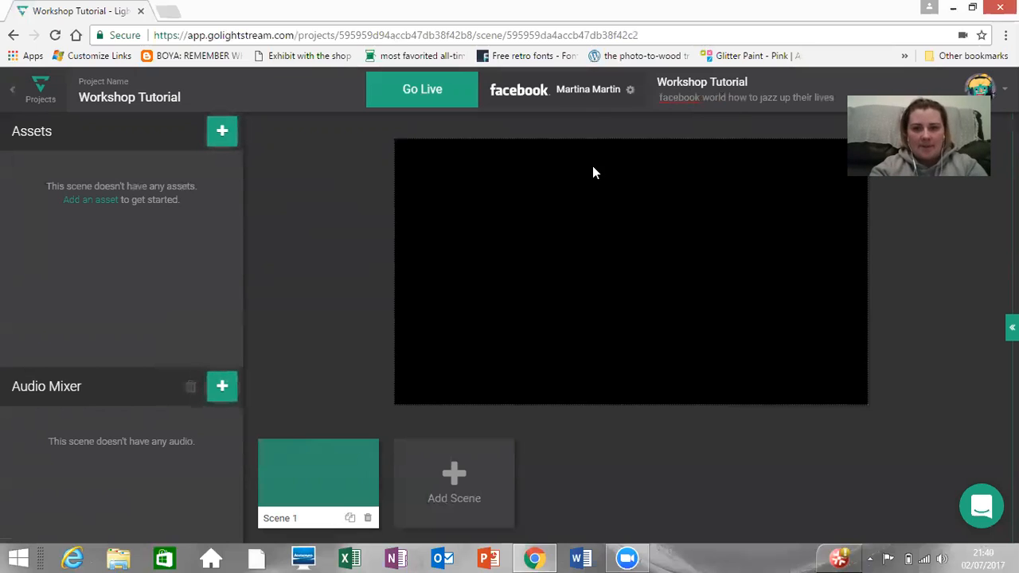
Step: Open the stream destination settings and check the resolution choices
left_click(591, 93)
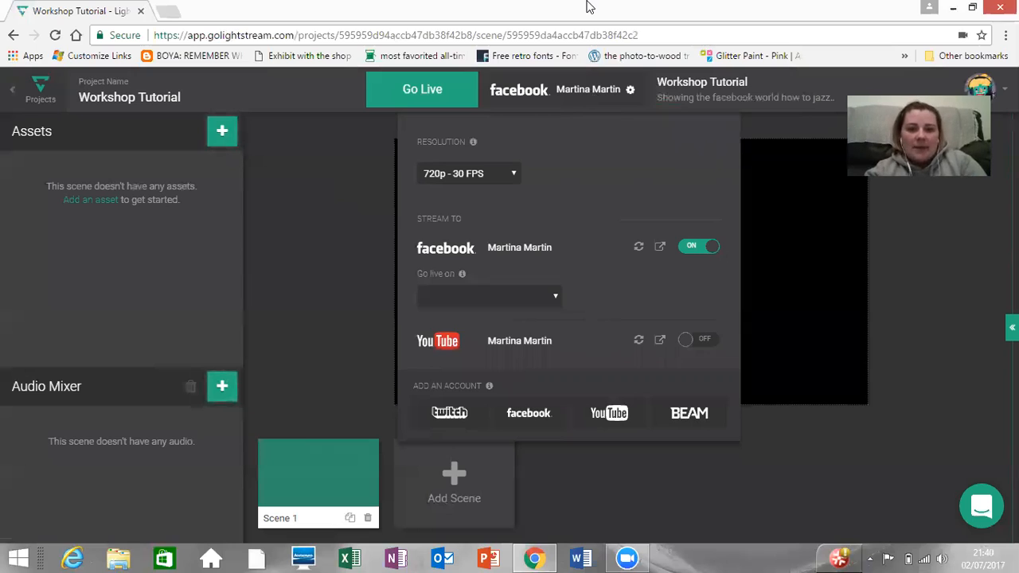
left_click(515, 176)
left_click(514, 177)
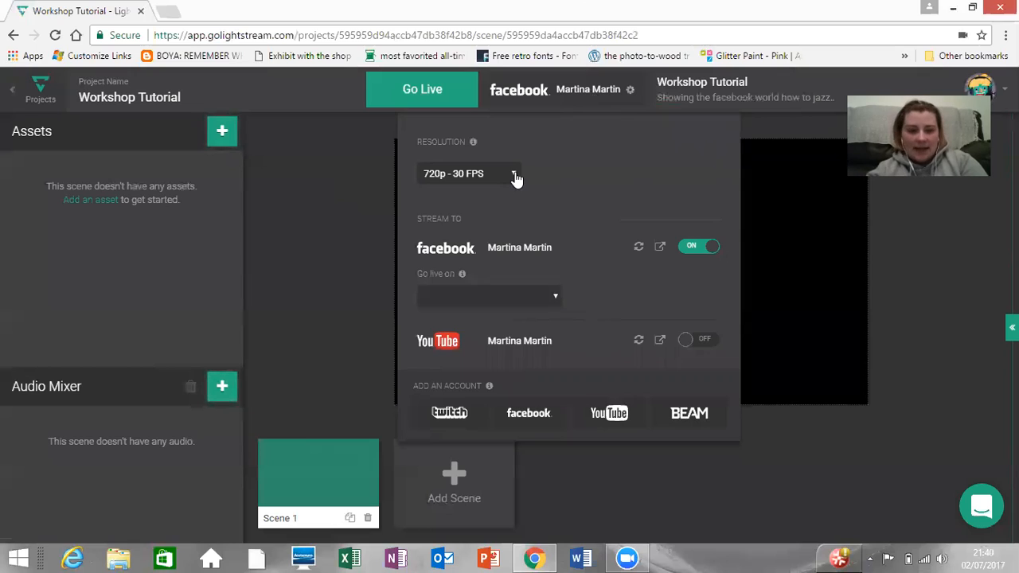
Step: Switch the stream destination from Facebook to YouTube and back to Facebook
mouse_move(645, 271)
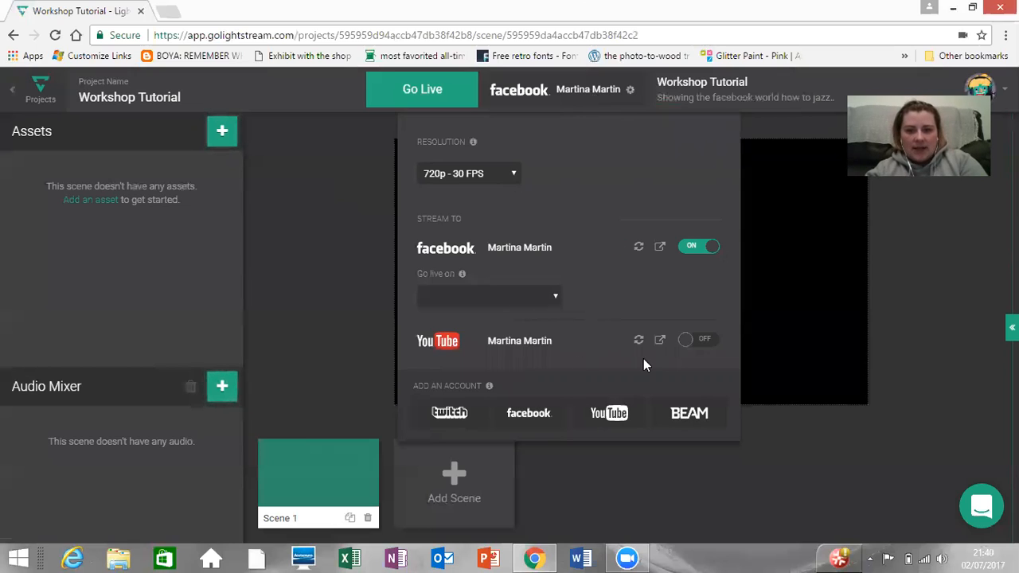
left_click(686, 341)
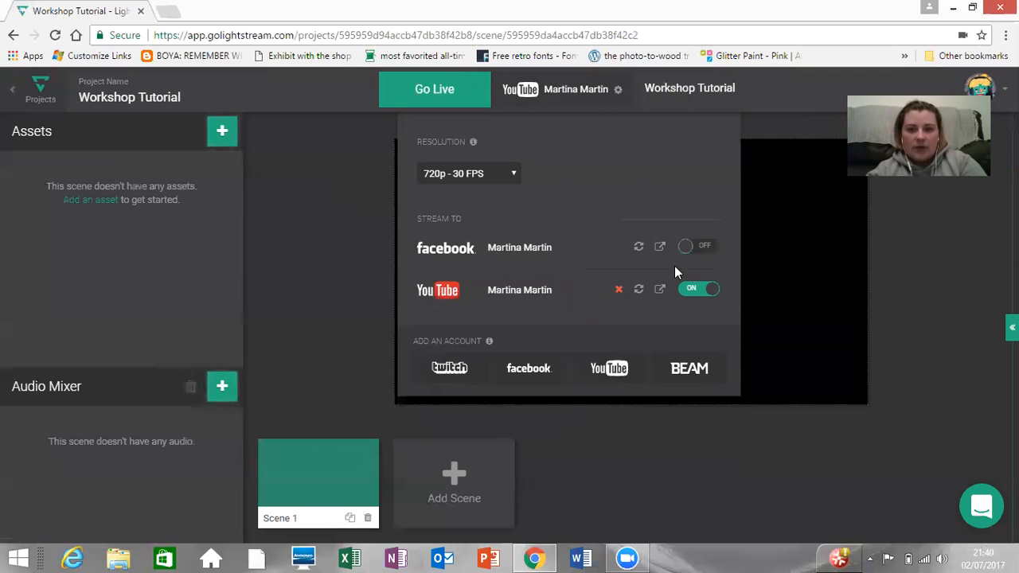
left_click(691, 248)
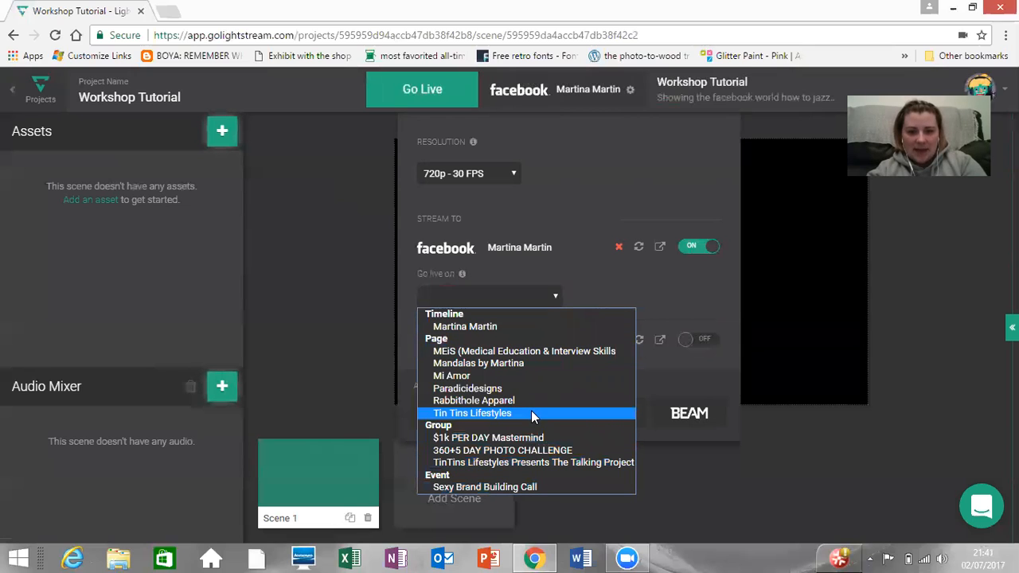
Step: Set the Facebook stream to go live on the personal timeline with the privacy option Only Me
left_click(541, 326)
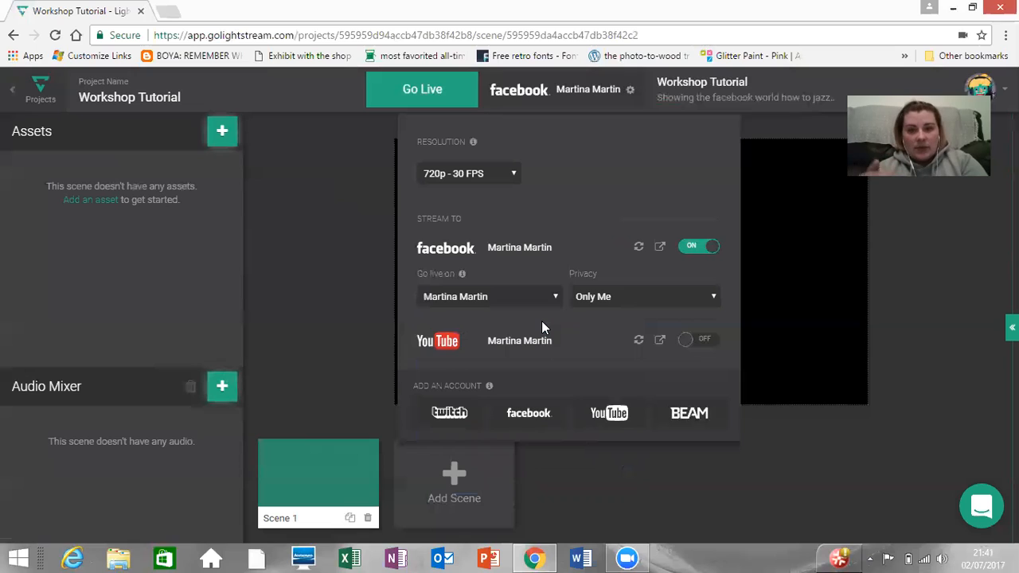
left_click(714, 301)
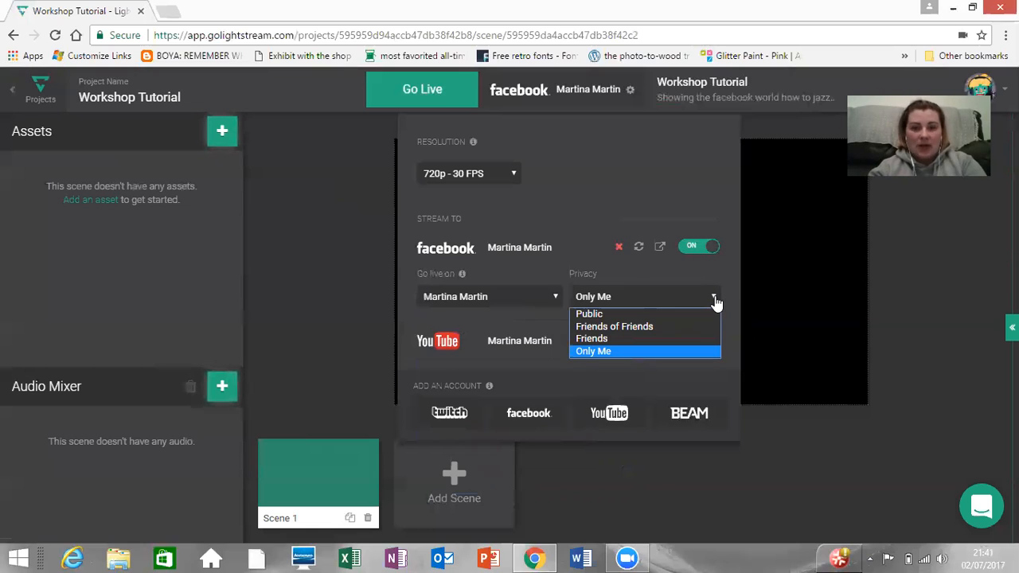
left_click(691, 350)
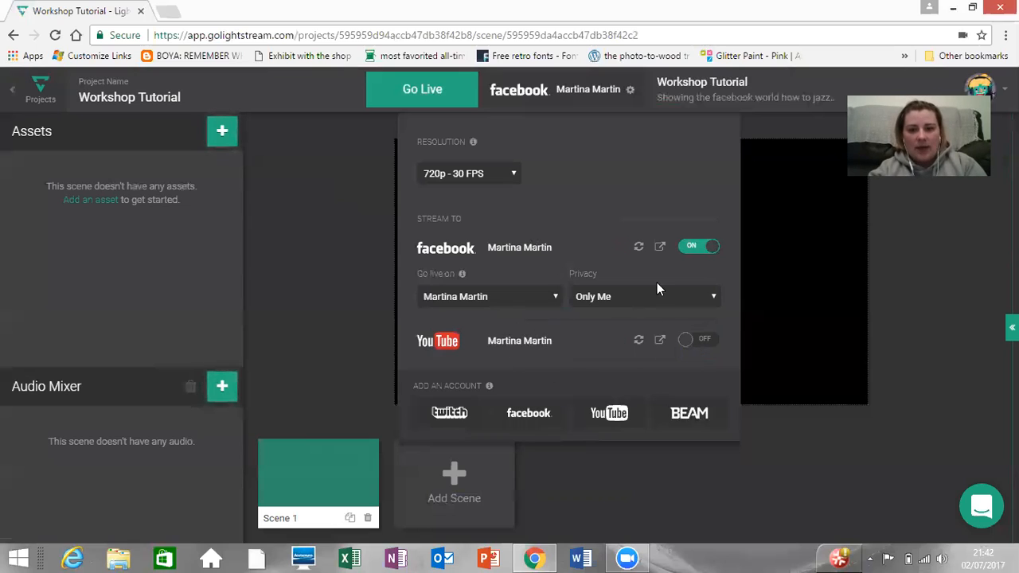
Step: Close the stream destination settings and add the browser's own webcam to Scene 1 as an asset
left_click(595, 93)
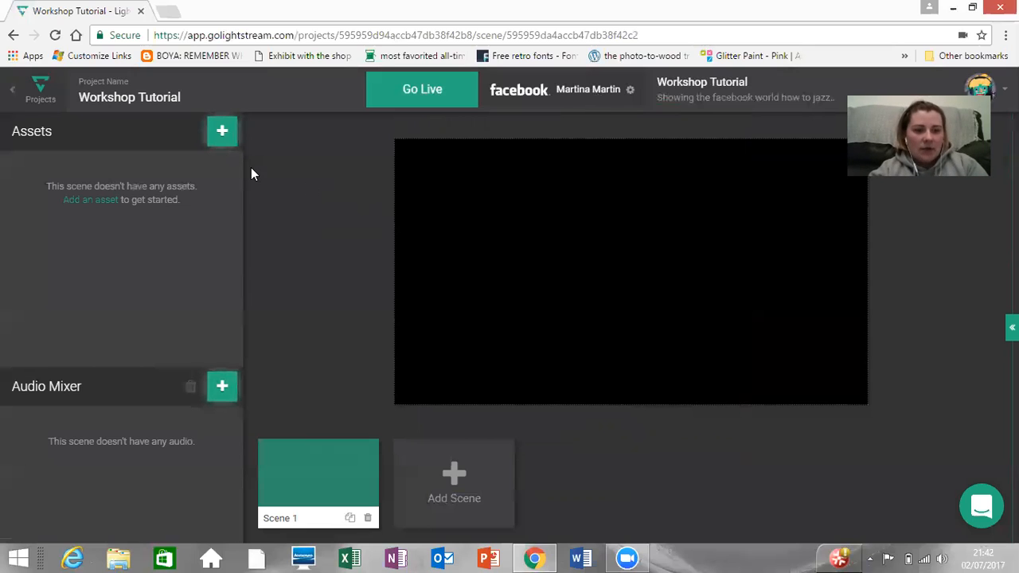
left_click(221, 133)
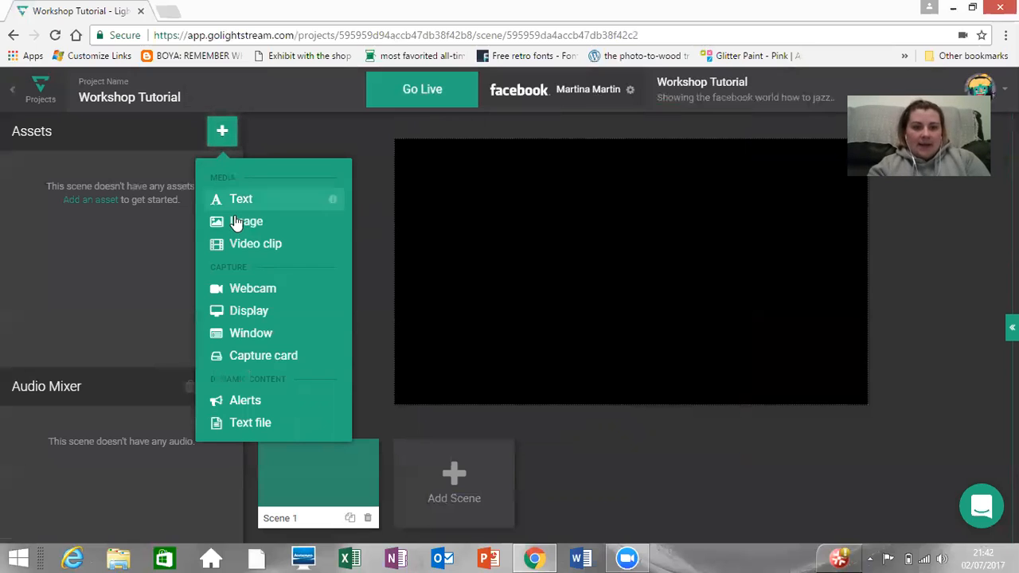
left_click(249, 290)
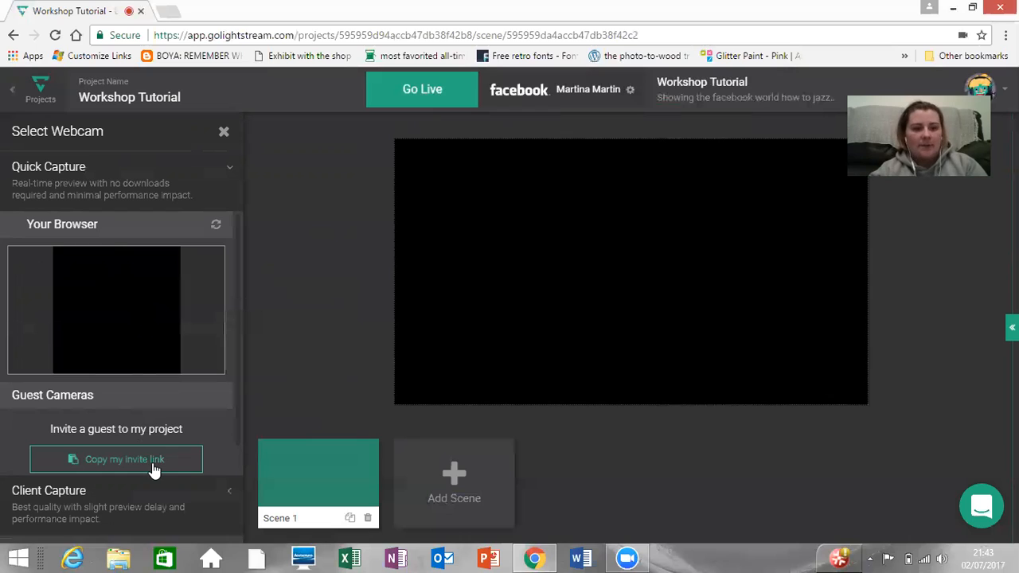
left_click(134, 319)
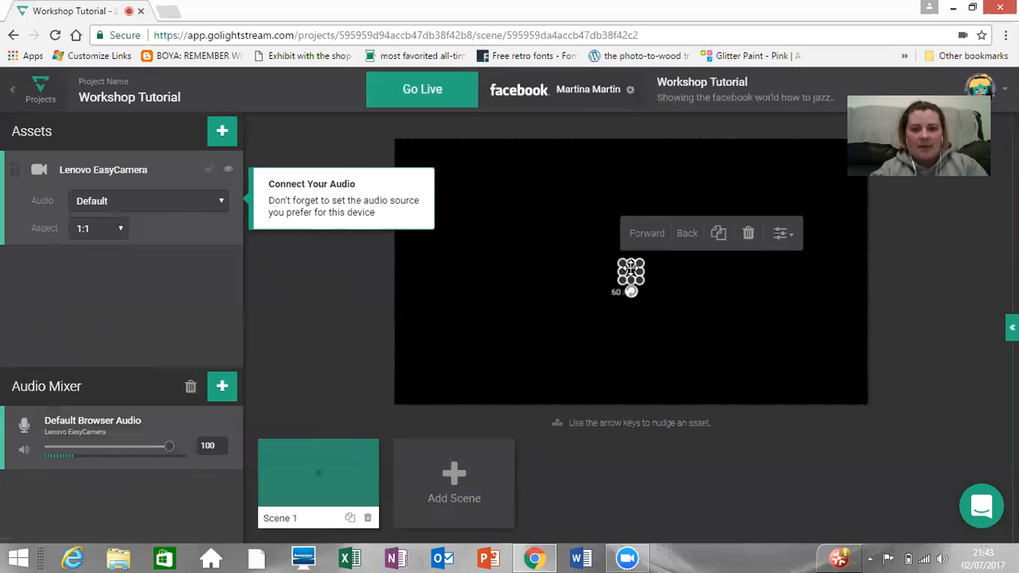
Step: Resize the webcam box to about 397 × 397 and position it near the centre of the canvas
left_click_drag(622, 264, 518, 221)
left_click_drag(639, 280, 727, 324)
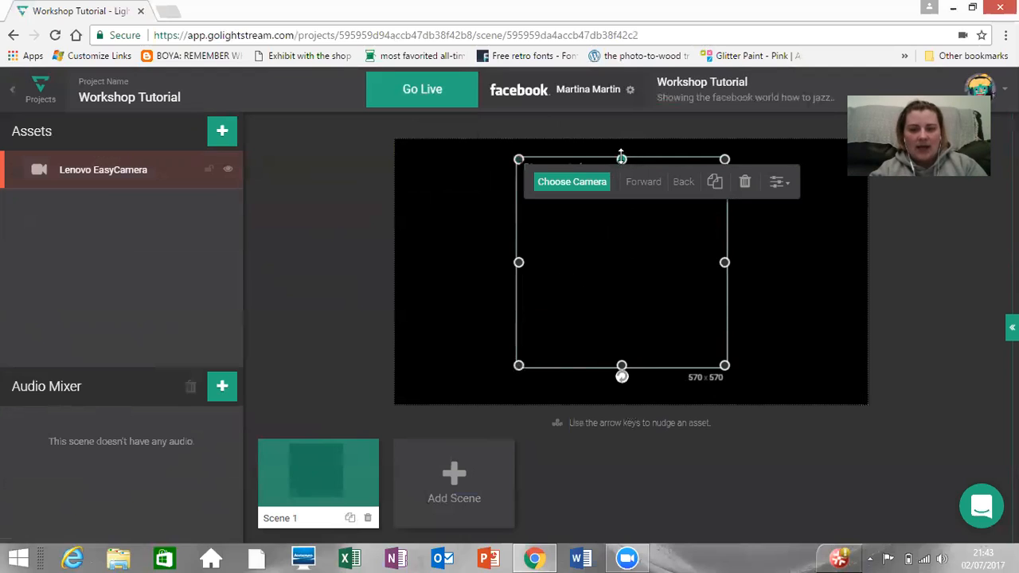
left_click_drag(621, 156, 613, 231)
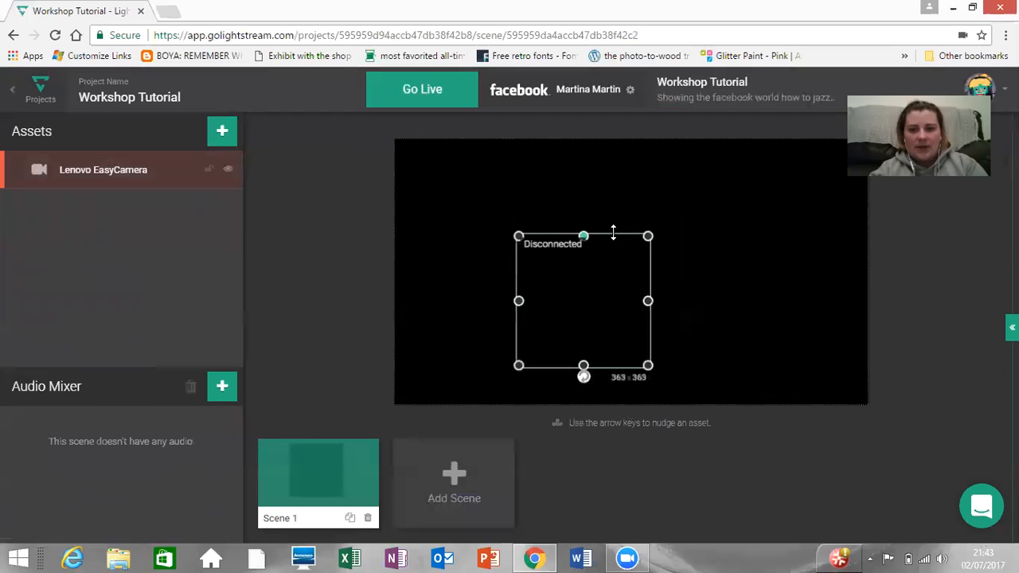
mouse_move(648, 301)
left_mouse_down()
mouse_move(682, 308)
mouse_move(644, 300)
left_mouse_up()
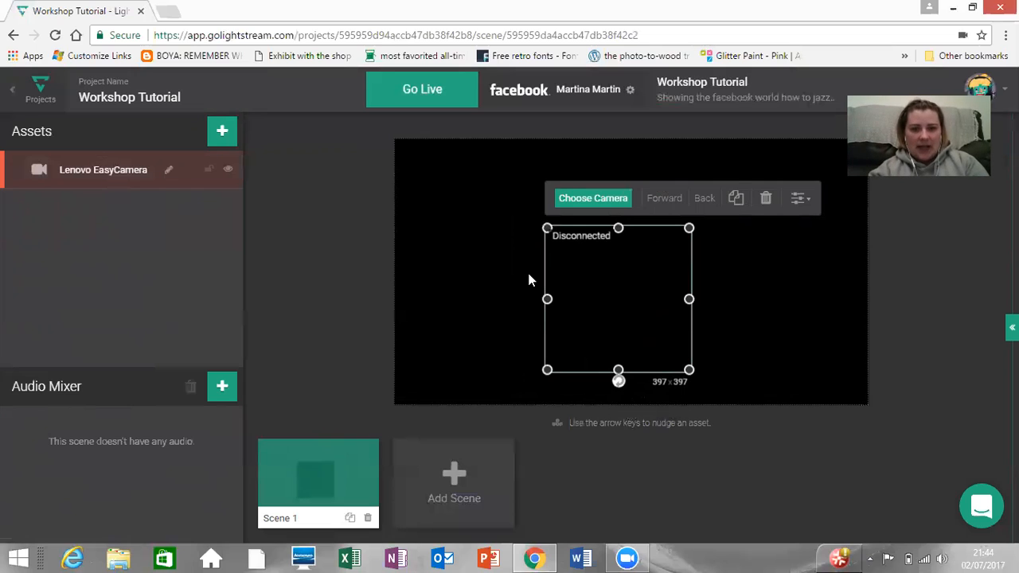
left_click_drag(647, 303, 653, 306)
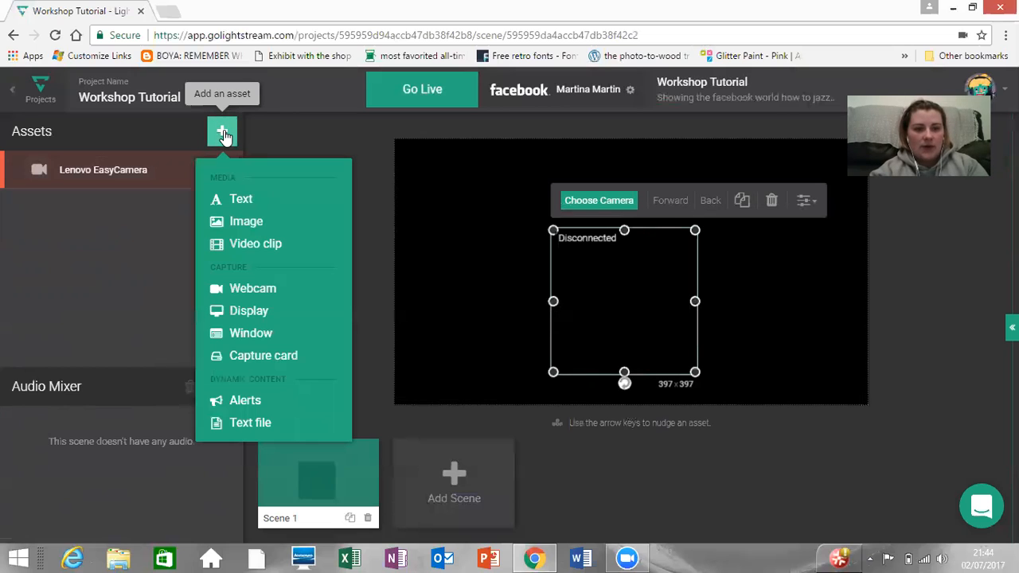
Step: Add the Video Matrix image from the other projects and enlarge it to about 1489 × 592 from the canvas's upper-left corner
left_click(238, 228)
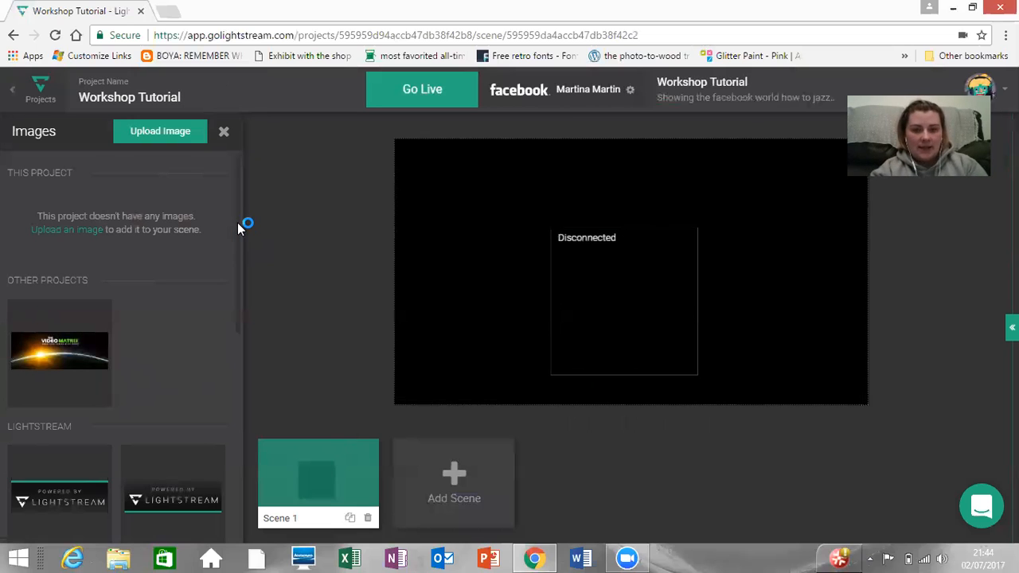
left_click(68, 360)
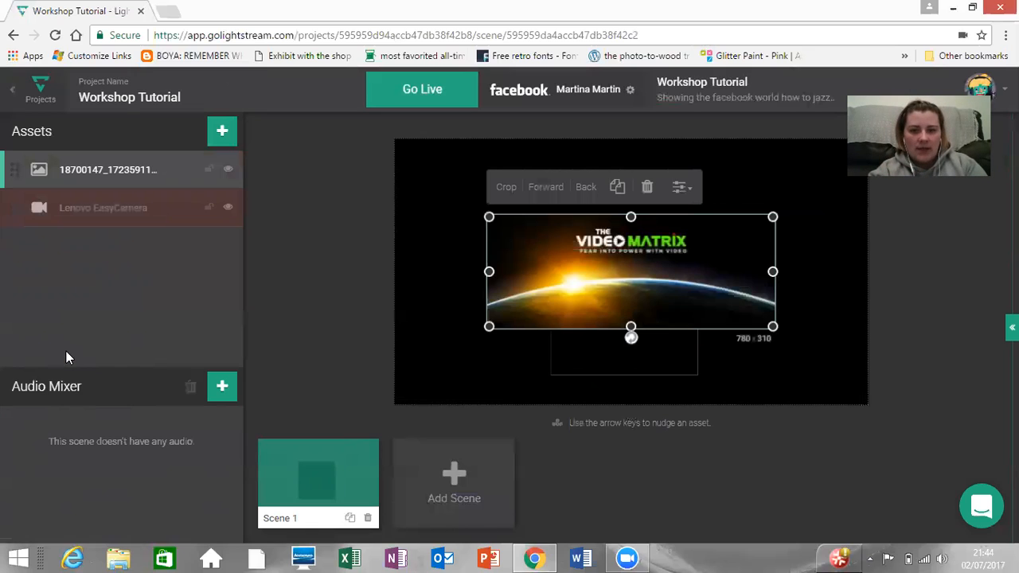
left_click_drag(575, 275, 426, 156)
left_click_drag(680, 250, 953, 449)
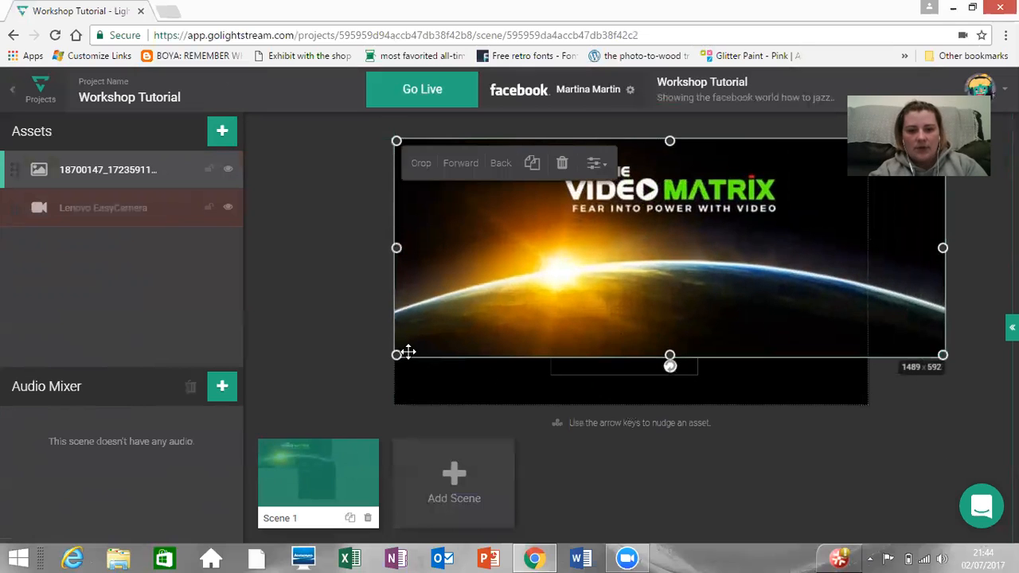
Step: Enlarge the Video Matrix image to about 1904 × 757 and centre it so that it covers the whole canvas
left_click_drag(396, 356, 306, 397)
left_click_drag(523, 320, 524, 327)
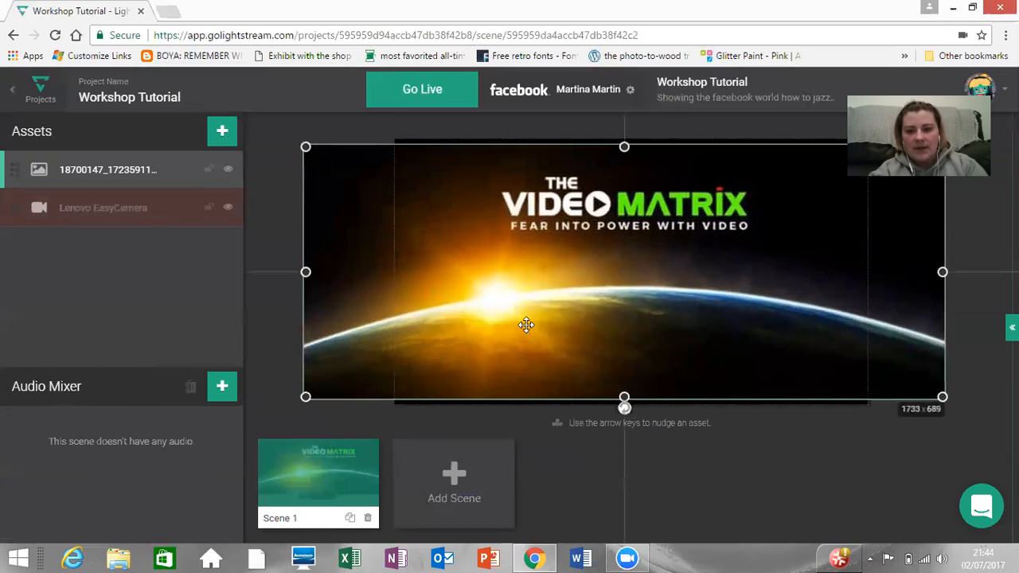
left_click_drag(624, 397, 638, 409)
left_click_drag(638, 147, 636, 135)
left_click_drag(659, 271, 626, 272)
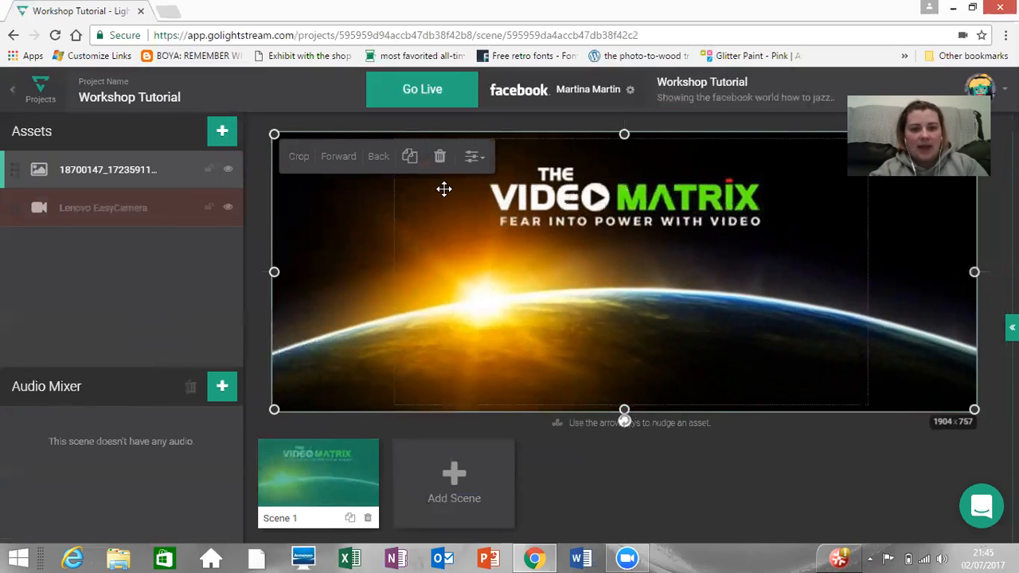
Step: Send the Video Matrix image behind the webcam and nudge the webcam box down, clear of the logo's tagline
left_click(383, 157)
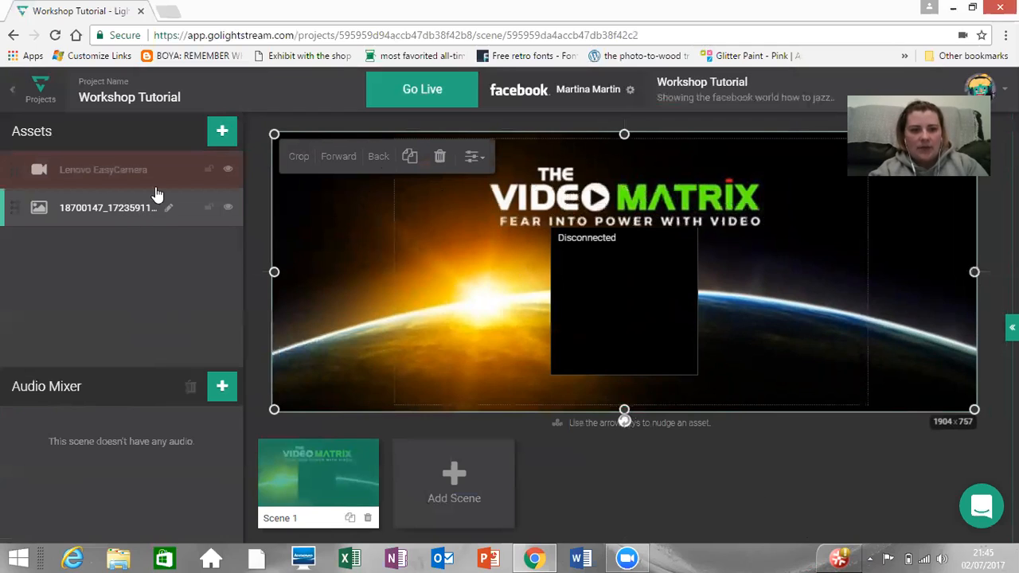
left_click(107, 169)
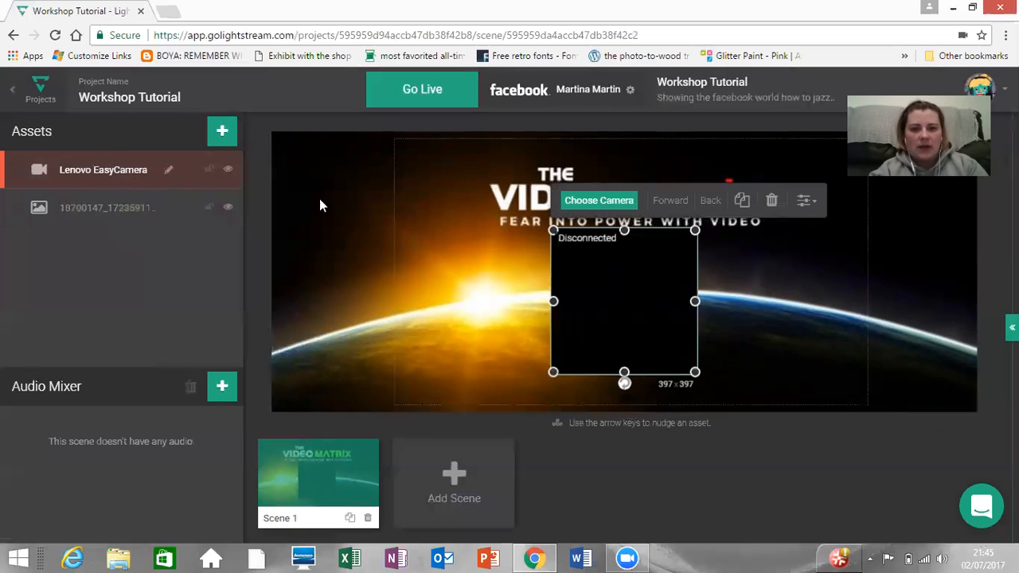
key("Down")
key("Down")
key("Down")
key("Down")
key("Down")
key("Down")
key("Down")
key("Down")
key("Down")
key("Down")
key("Down")
key("Down")
key("Down")
key("Down")
key("Down")
key("Down")
key("Down")
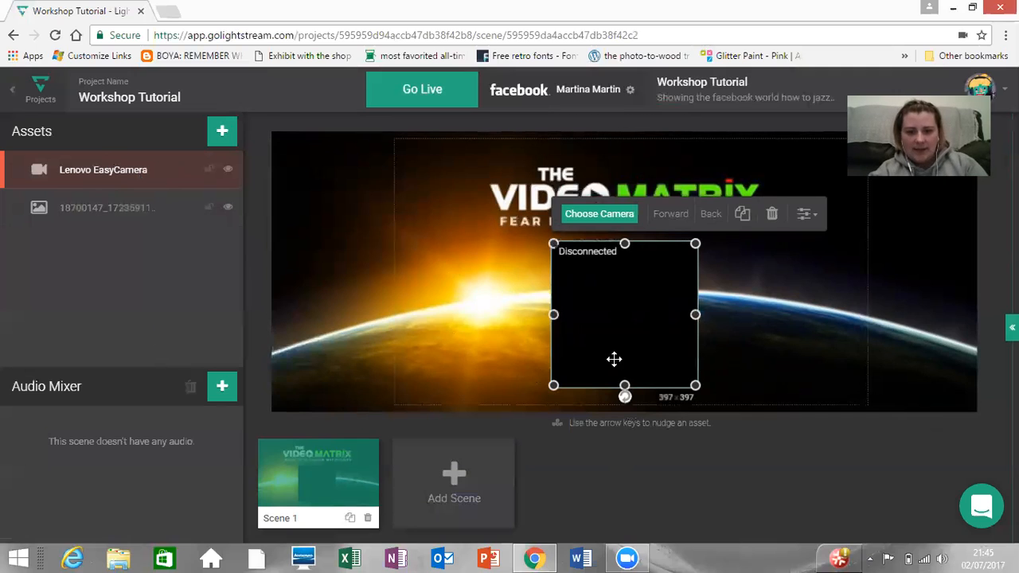
Step: Add a text asset to the right of the webcam box and narrow it to about 385 × 64
left_click(222, 135)
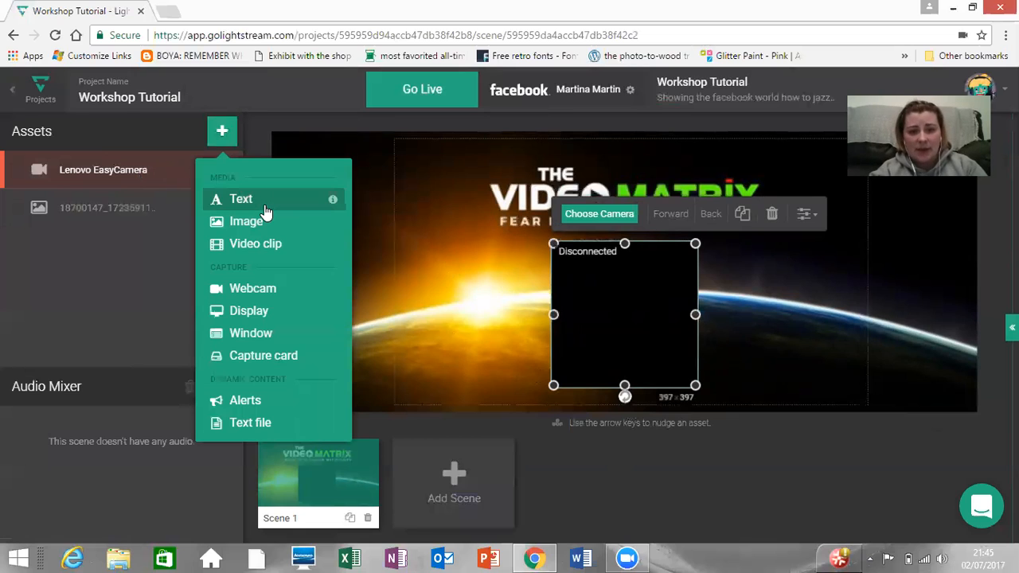
left_click(266, 207)
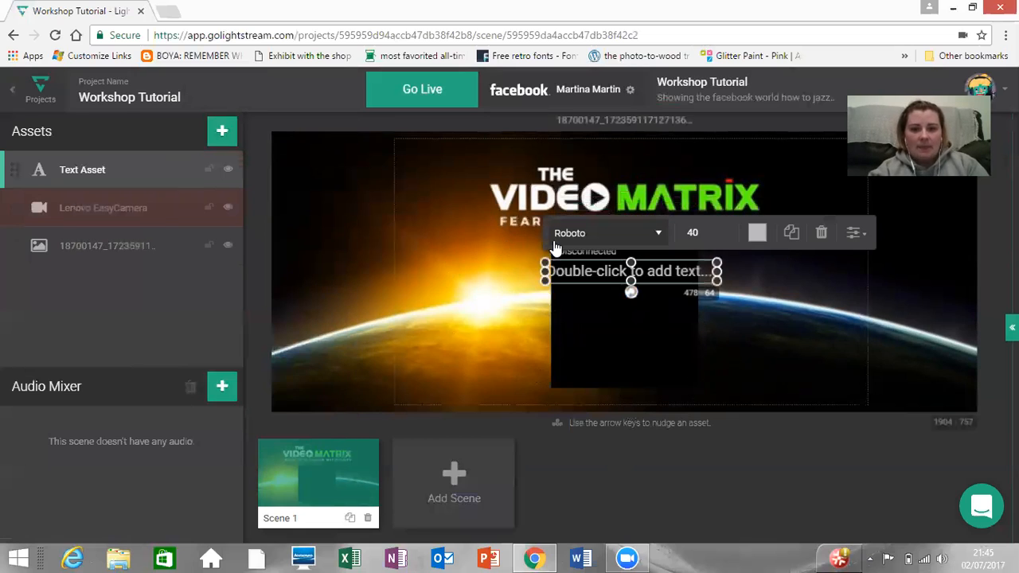
left_click_drag(682, 284, 843, 261)
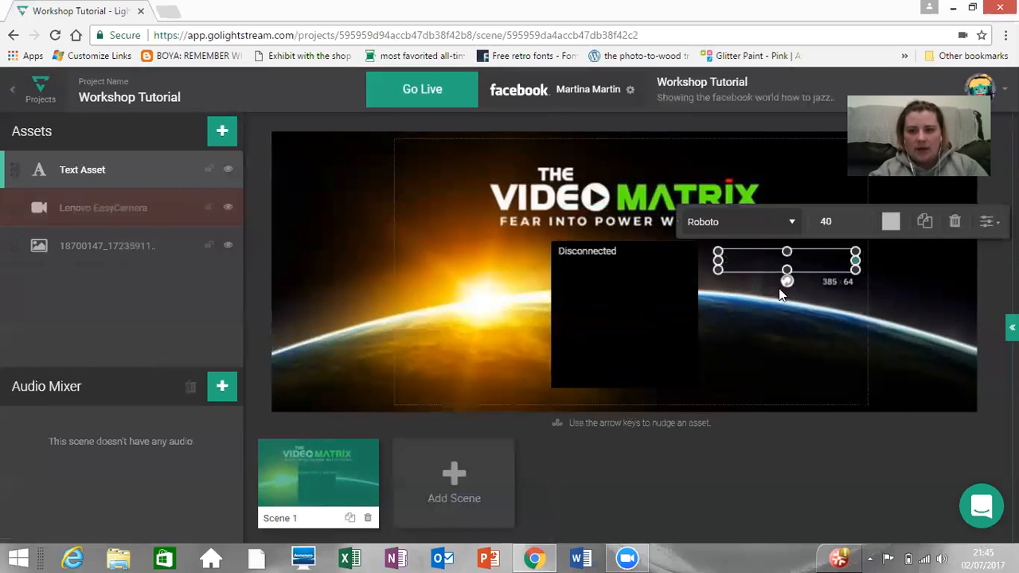
Step: Replace the placeholder text with "LEARN VIDEO SKILLS WITH" followed by the presenter's nickname
double_click(805, 260)
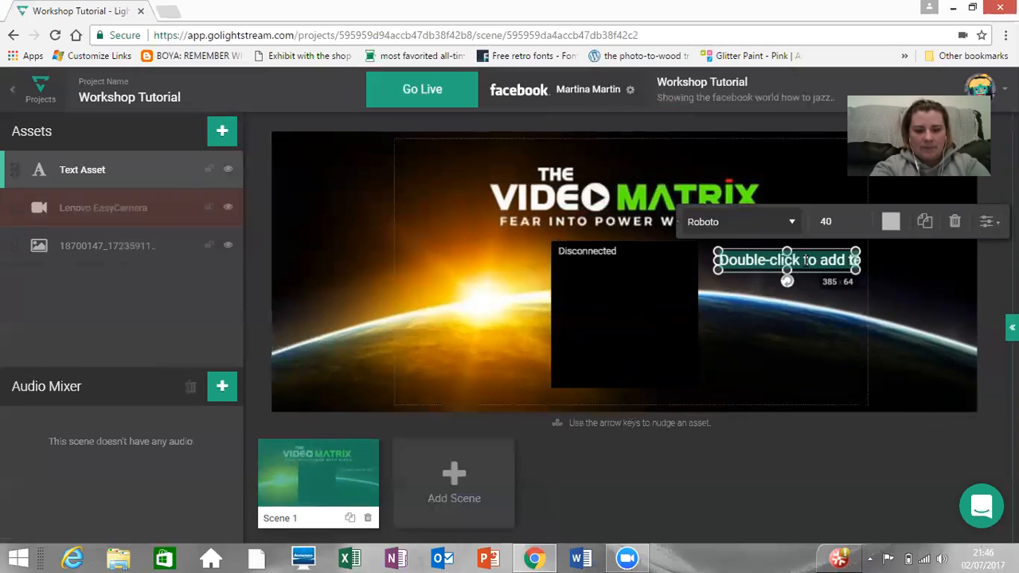
type("LEARN")
type(" VIDEO")
type(" SKILLS")
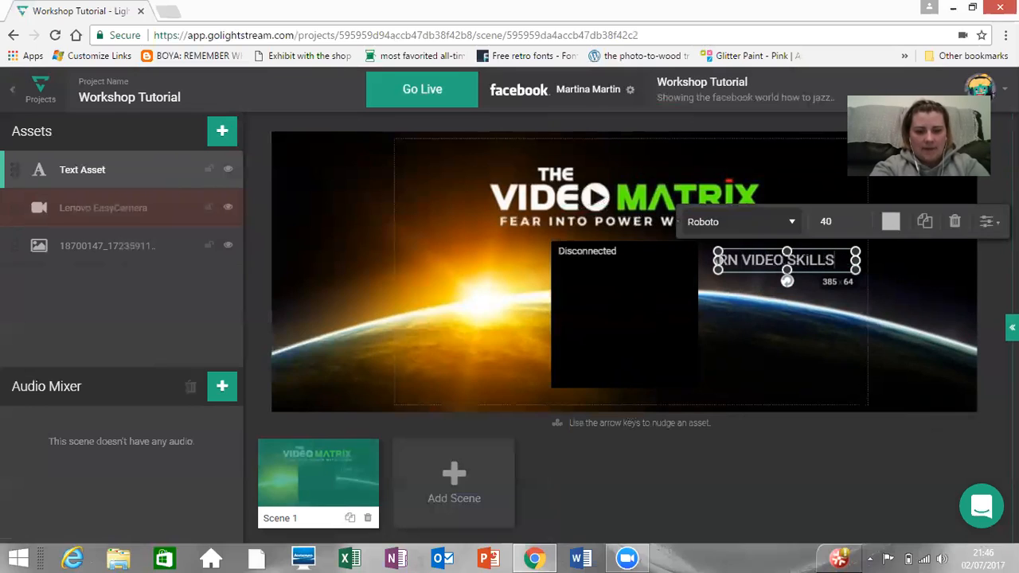
type(" WITH")
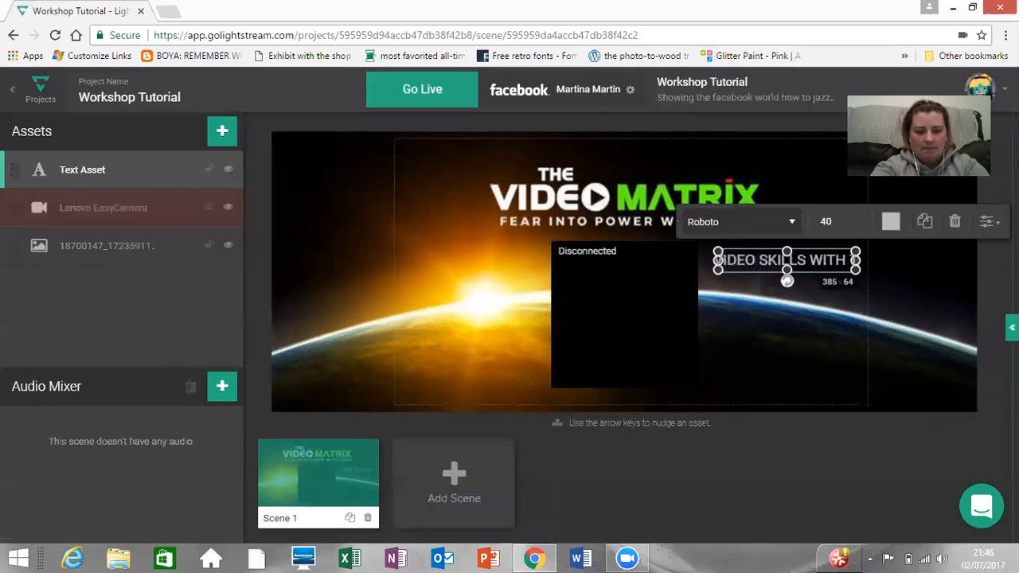
type(" TINT")
key("BackSpace")
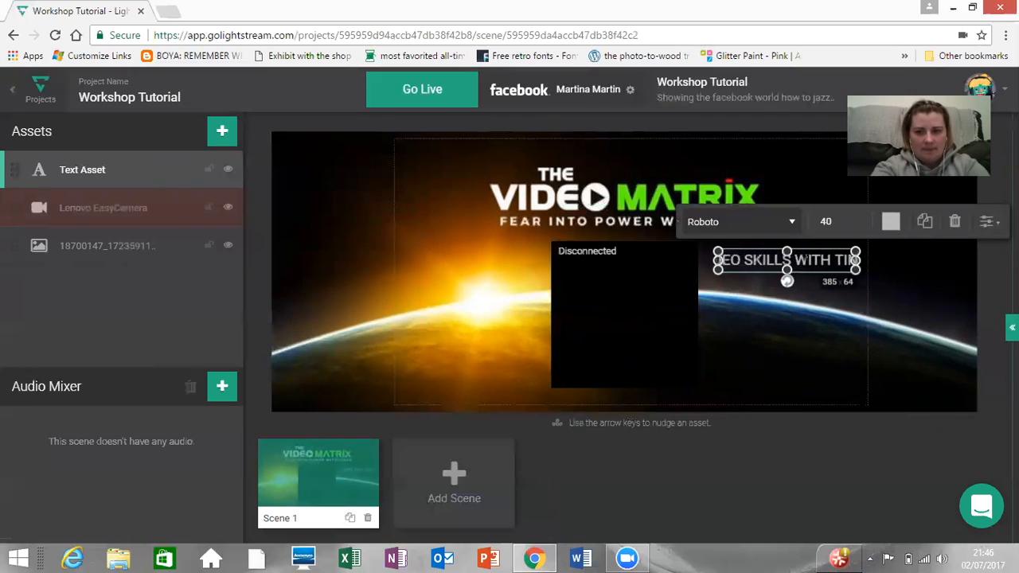
type("TIN TI")
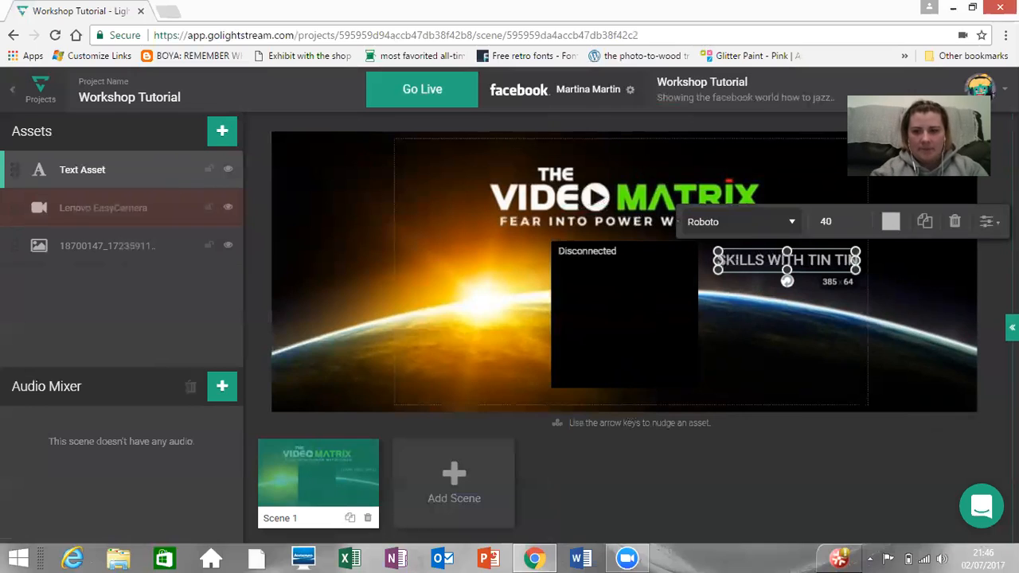
Step: Set the text asset's colour to yellow (255, 255, 0)
left_click(890, 222)
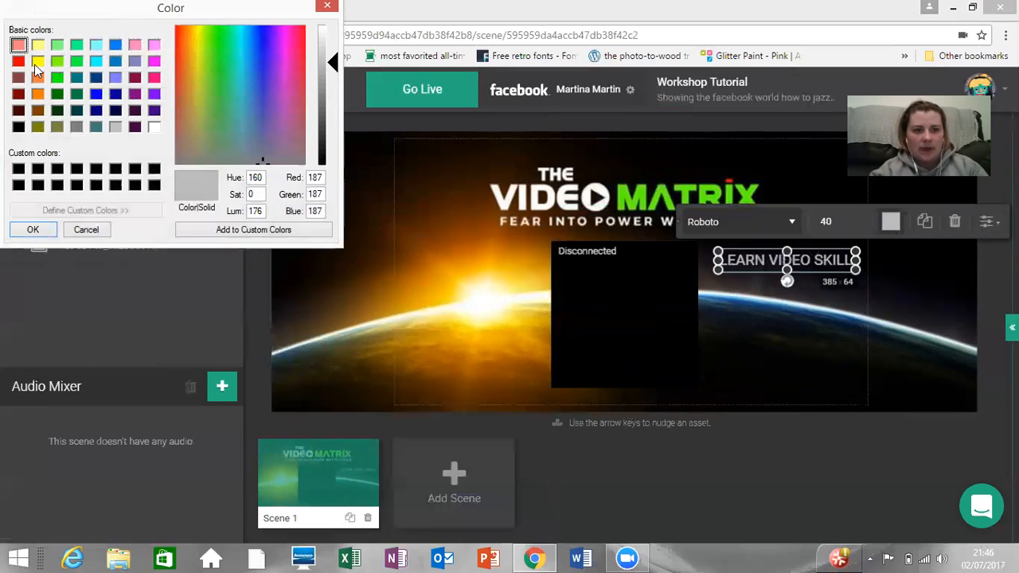
left_click(34, 65)
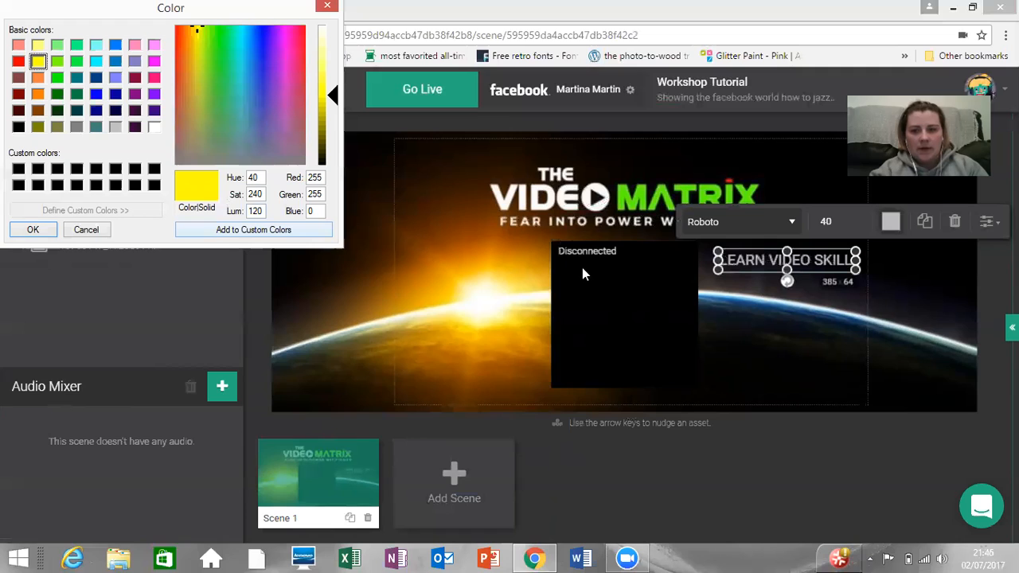
left_click(33, 229)
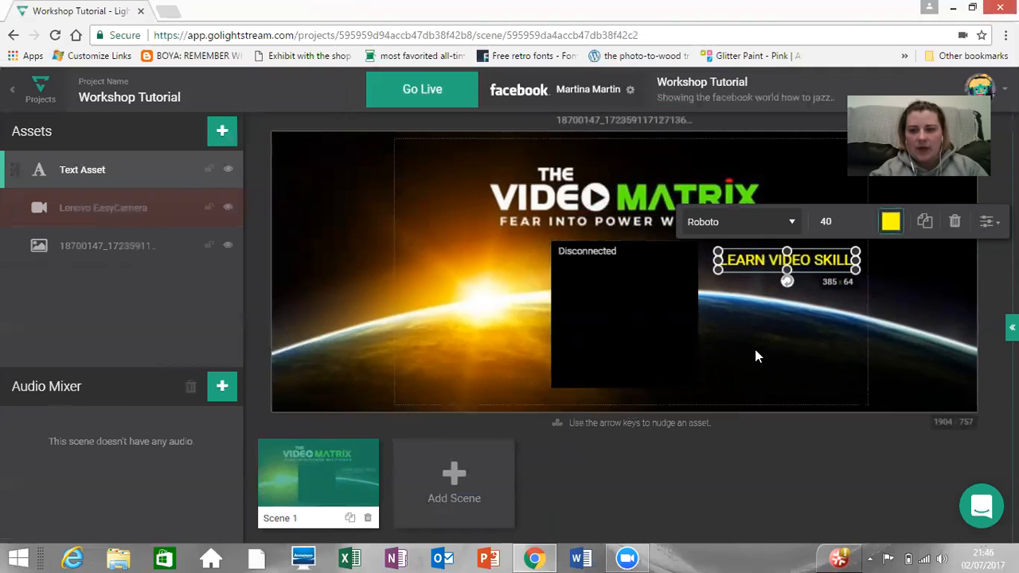
Step: Heighten the yellow text's box to about 385 × 179 and insert a line break before the nickname
left_click(797, 280)
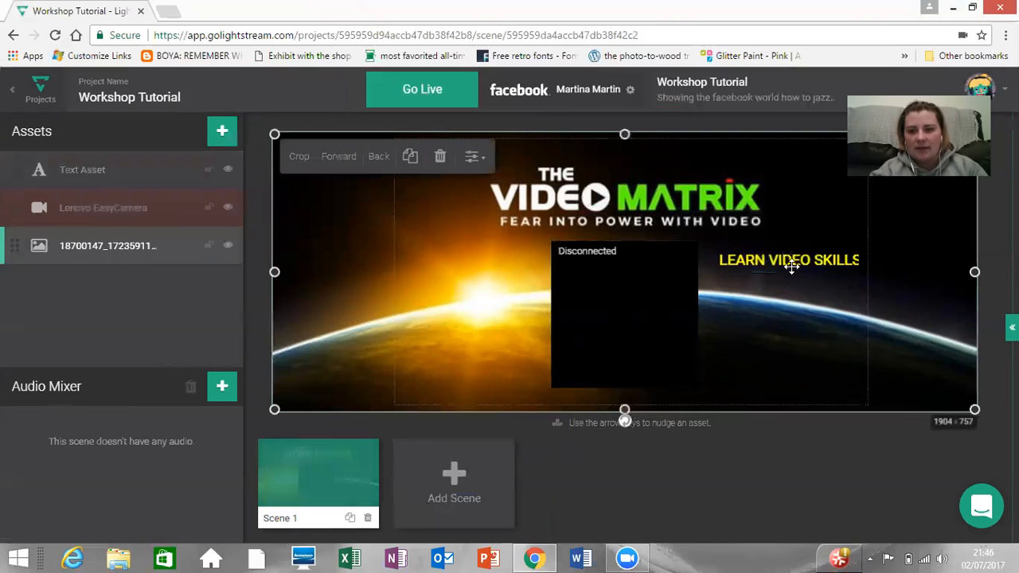
left_click(788, 260)
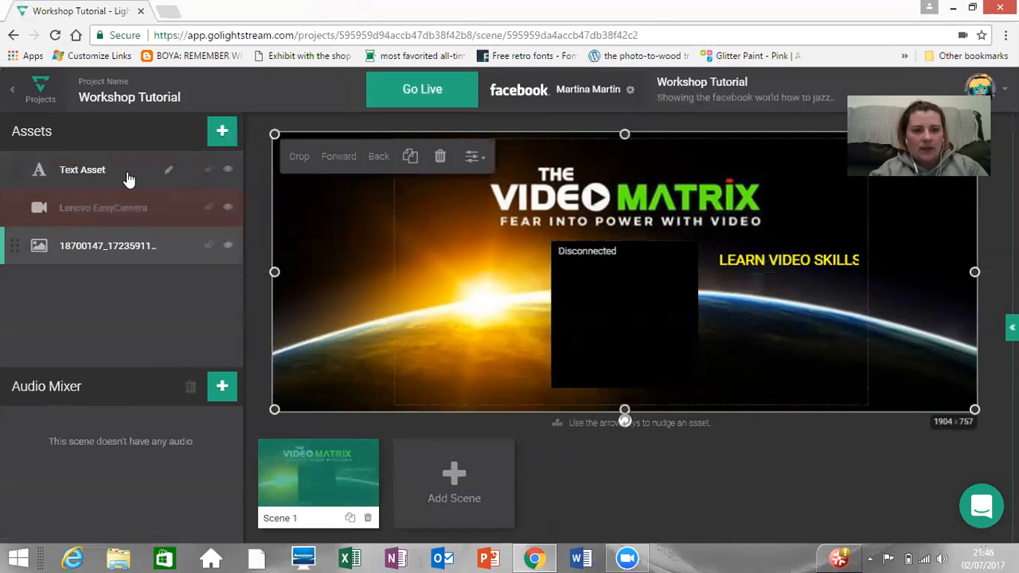
left_click(745, 261)
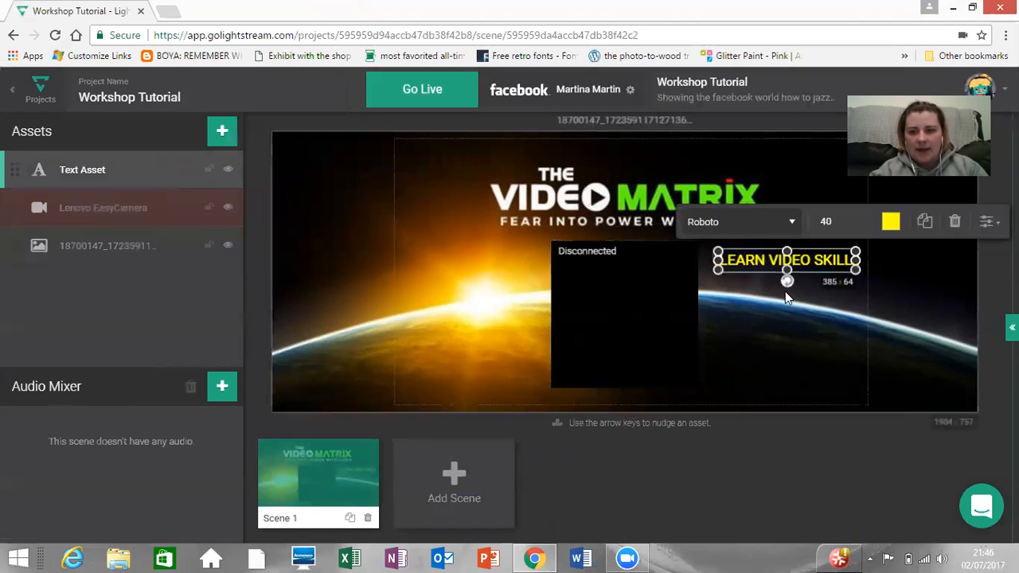
left_click_drag(786, 281, 787, 322)
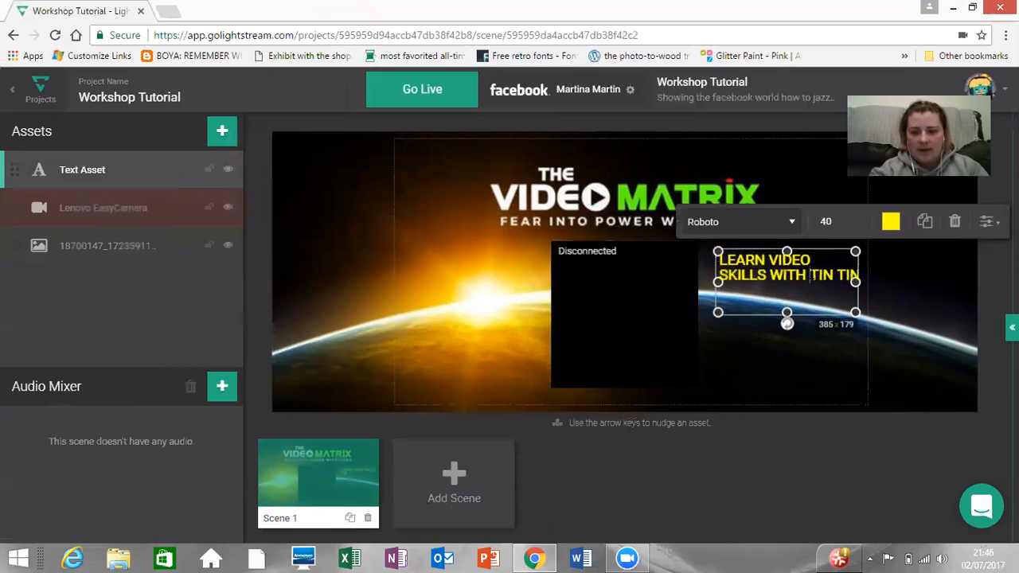
key("Return")
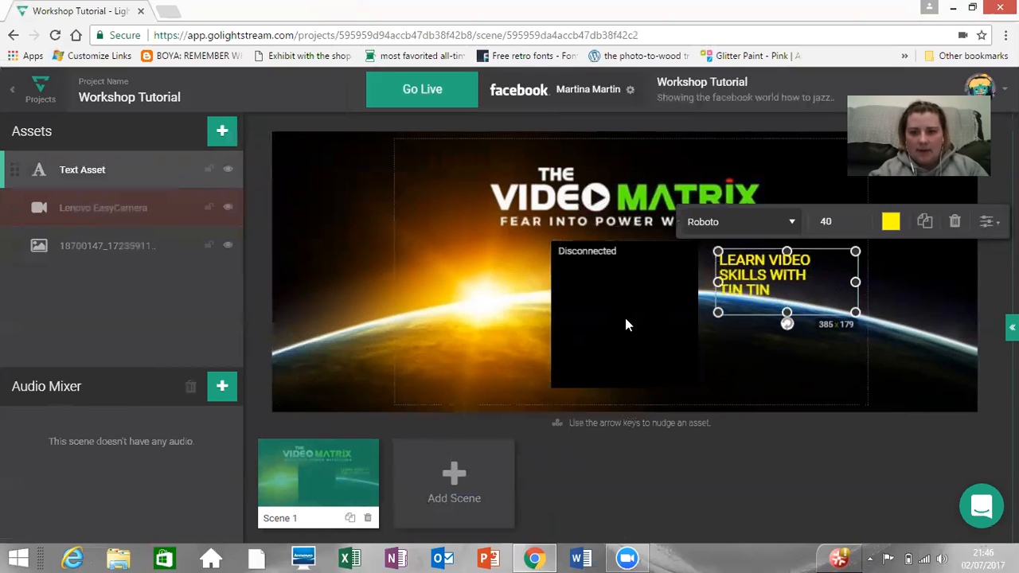
Step: Shift the Video Matrix background image slightly to the right on the canvas
left_click(768, 301)
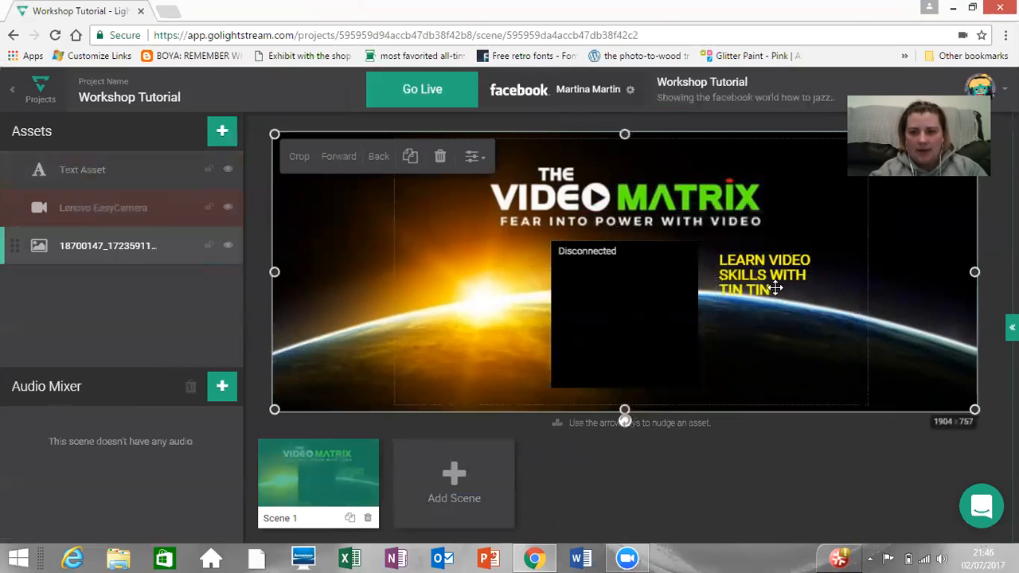
left_click_drag(784, 269, 780, 278)
key("super+c")
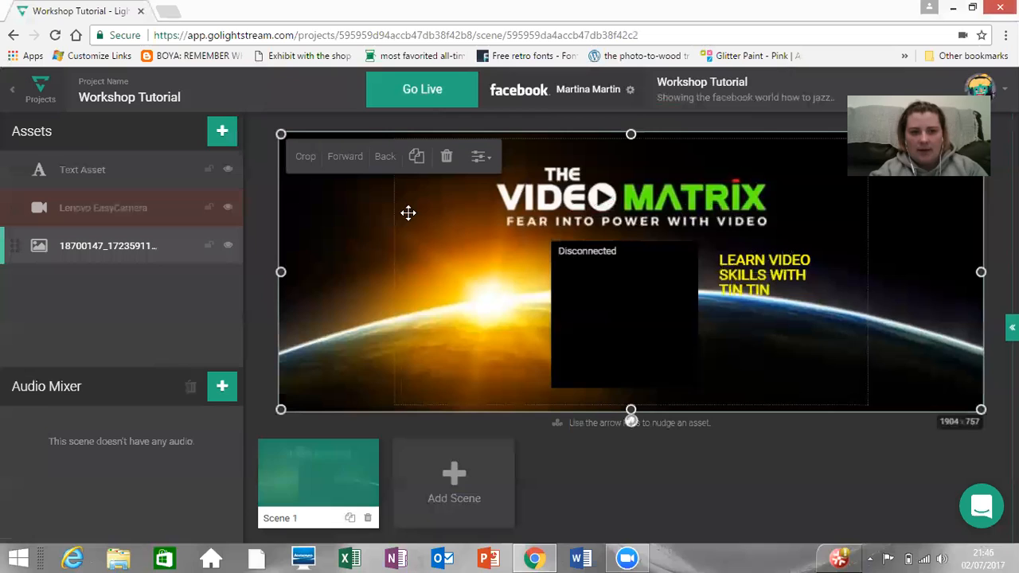
Step: Narrow the yellow text's box to about 329 × 179 and nudge it slightly up and to the right
left_click(87, 169)
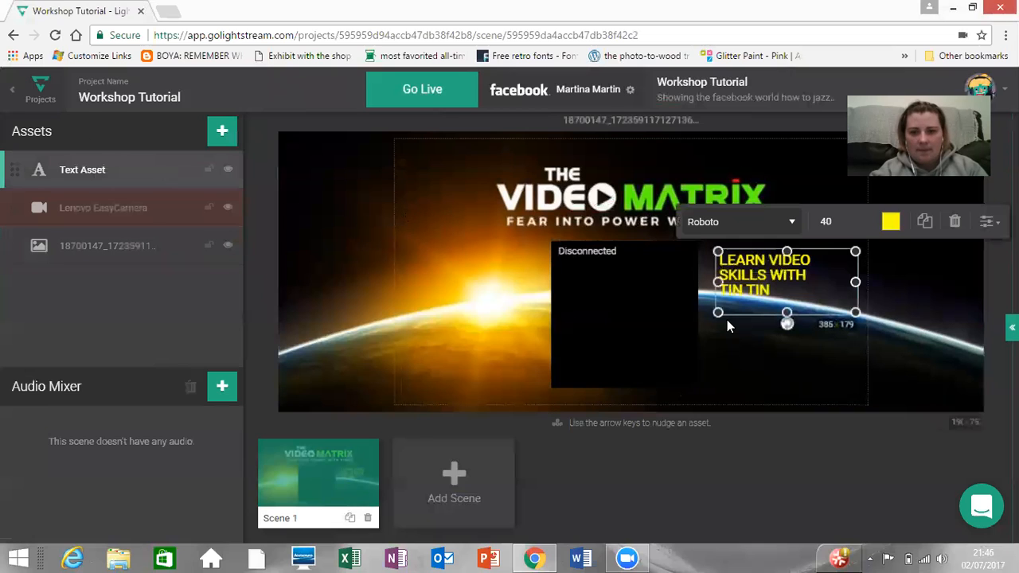
left_click_drag(853, 281, 834, 281)
left_click_drag(751, 271, 752, 266)
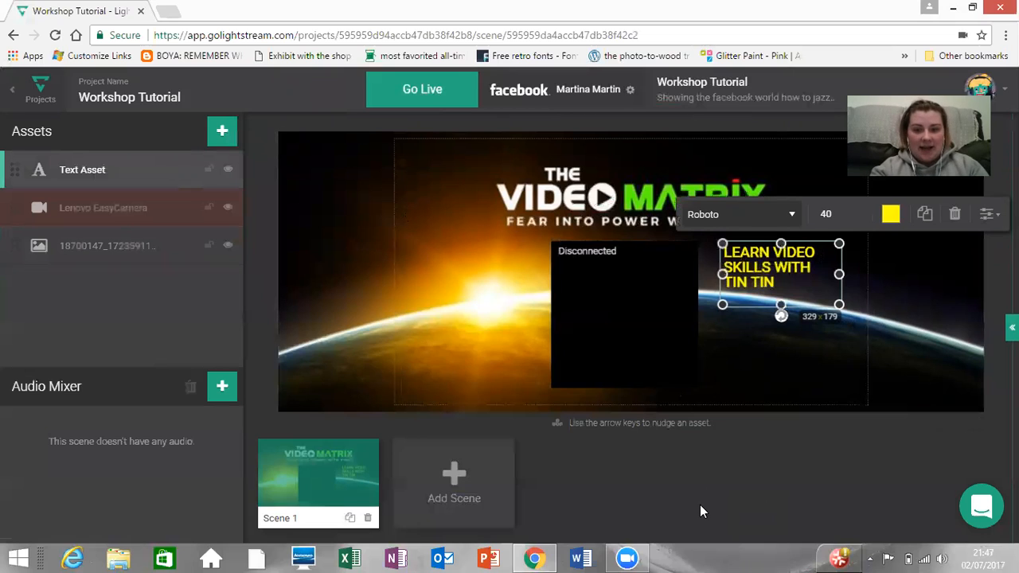
Step: Move the webcam box left beneath the logo's "VIDEO" lettering and size it to about 407 × 407
left_click(566, 301)
mouse_move(554, 314)
left_mouse_down()
mouse_move(491, 303)
mouse_move(549, 315)
mouse_move(559, 305)
mouse_move(525, 299)
mouse_move(556, 300)
left_mouse_up()
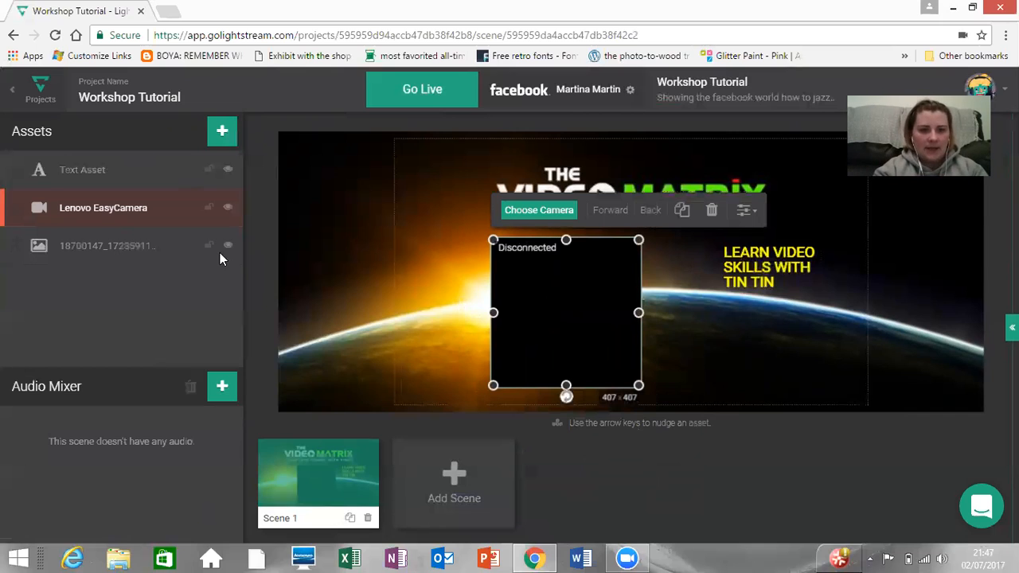
Step: Upload the green Video Matrix image, whose file name starts with 18301535, from the Downloads folder and add it to the scene
left_click(215, 133)
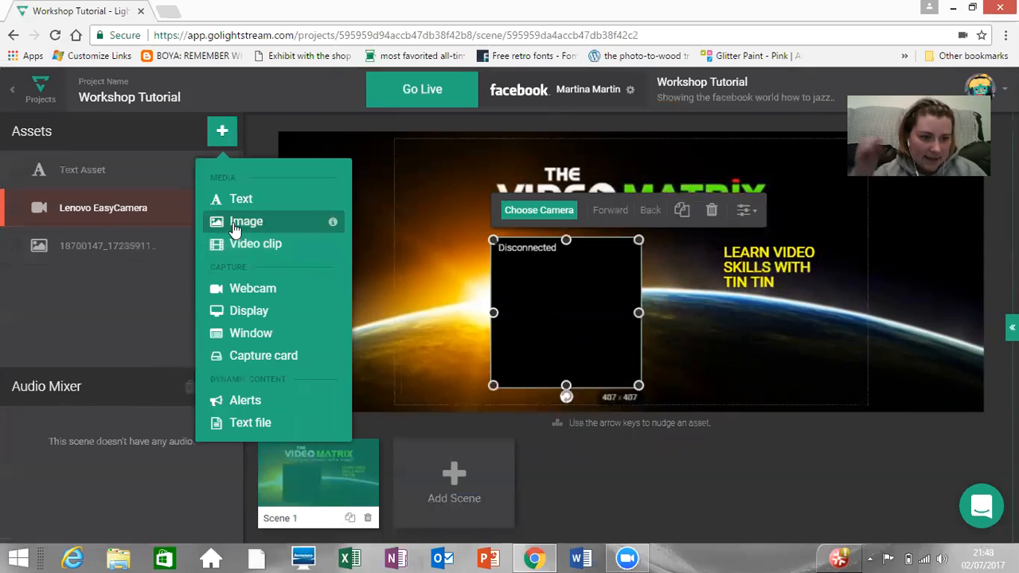
left_click(235, 224)
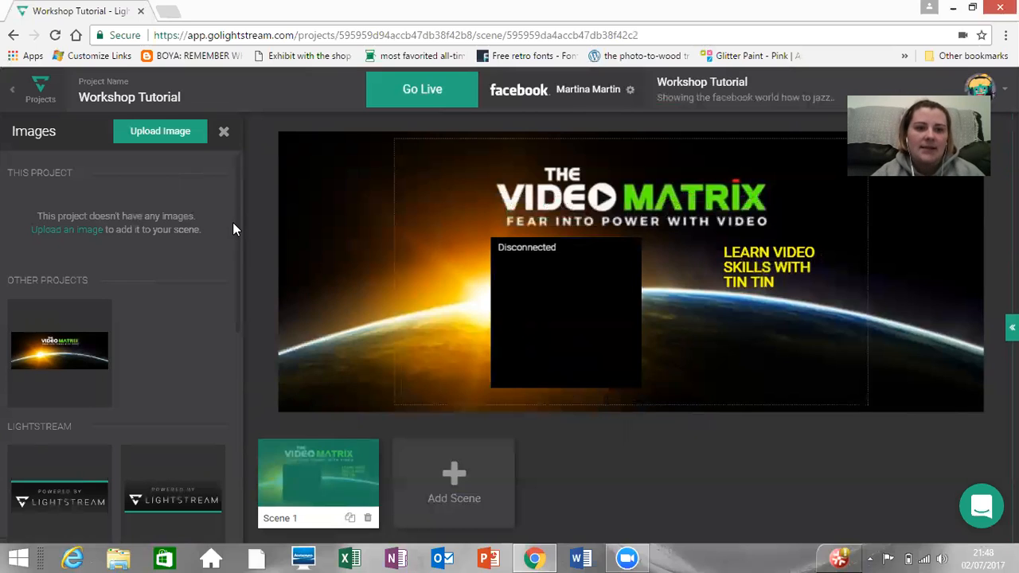
left_click(77, 231)
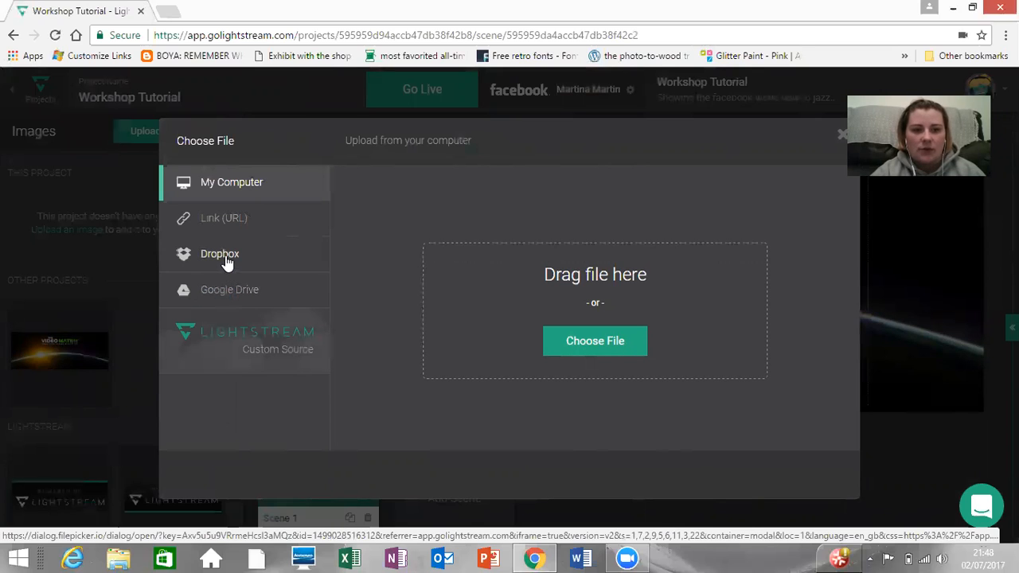
left_click(597, 347)
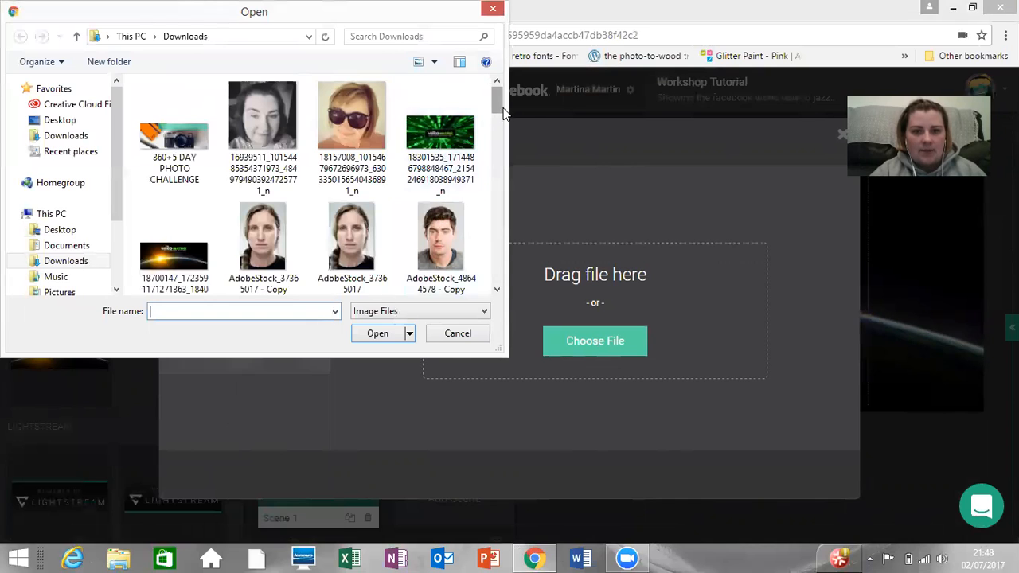
mouse_move(500, 109)
left_mouse_down()
mouse_move(498, 121)
mouse_move(496, 104)
left_mouse_up()
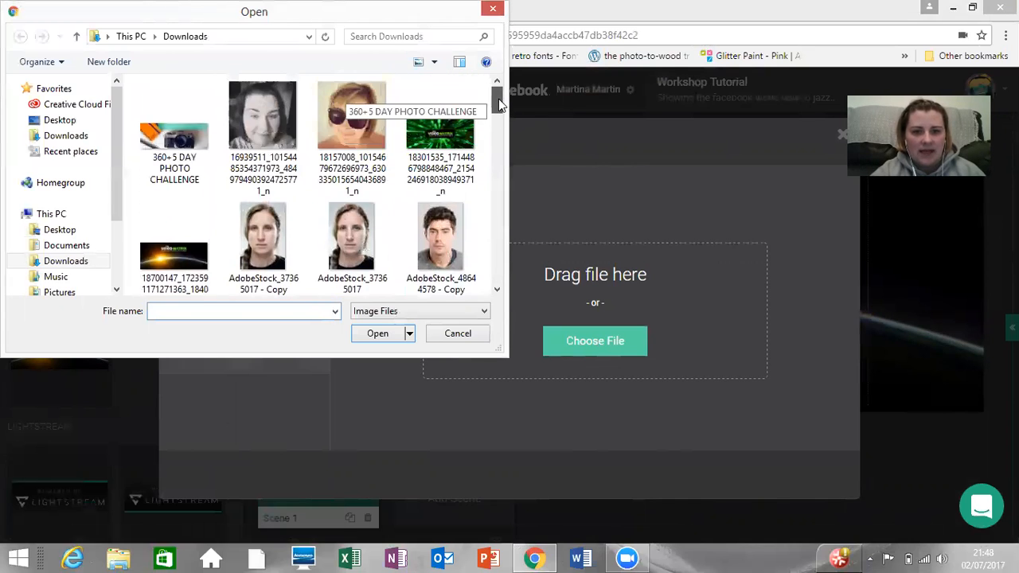
left_click(447, 128)
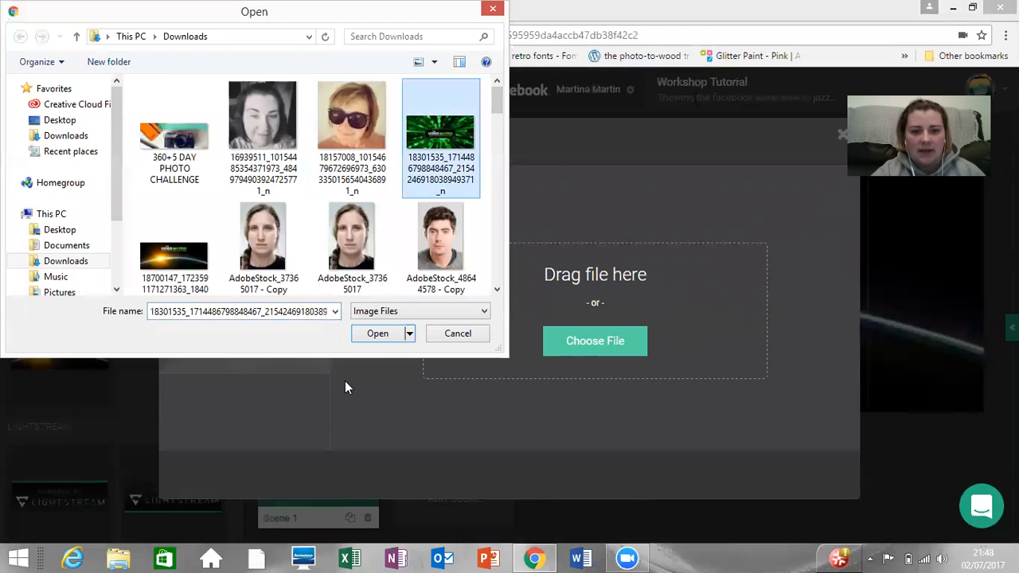
left_click(380, 333)
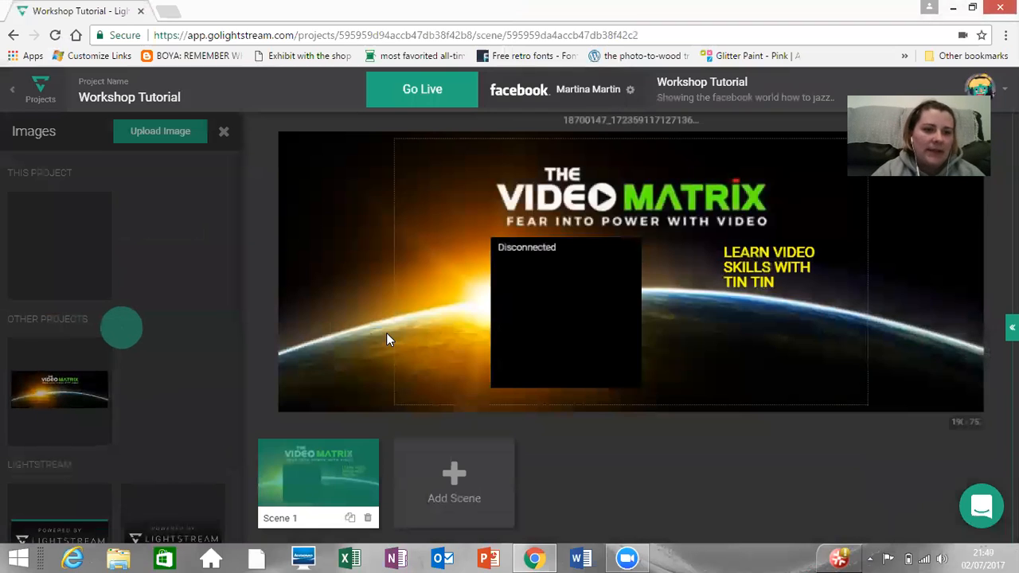
left_click(87, 264)
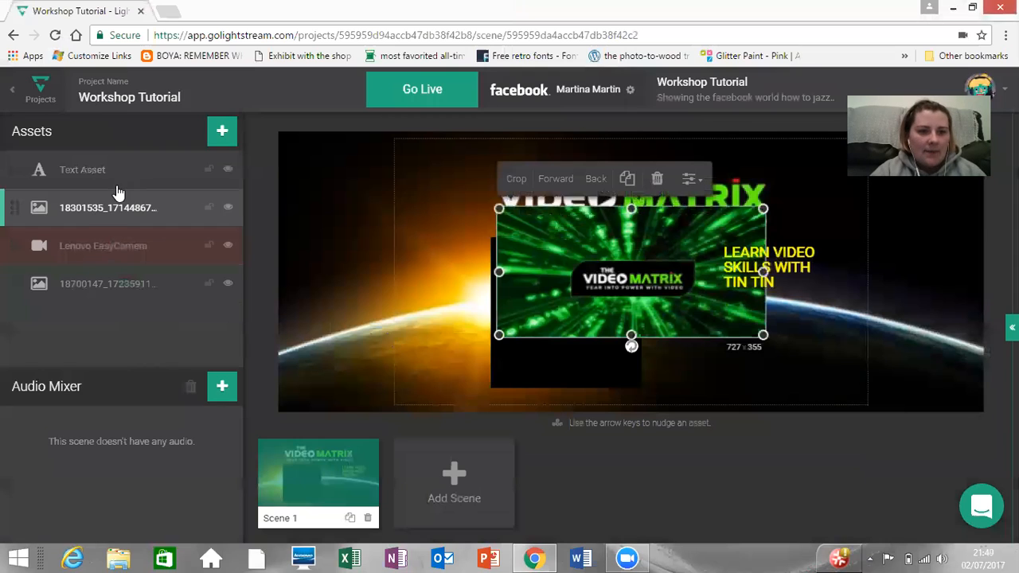
Step: Browse the image library, including the Lightstream badges and the simple overlays
left_click(218, 133)
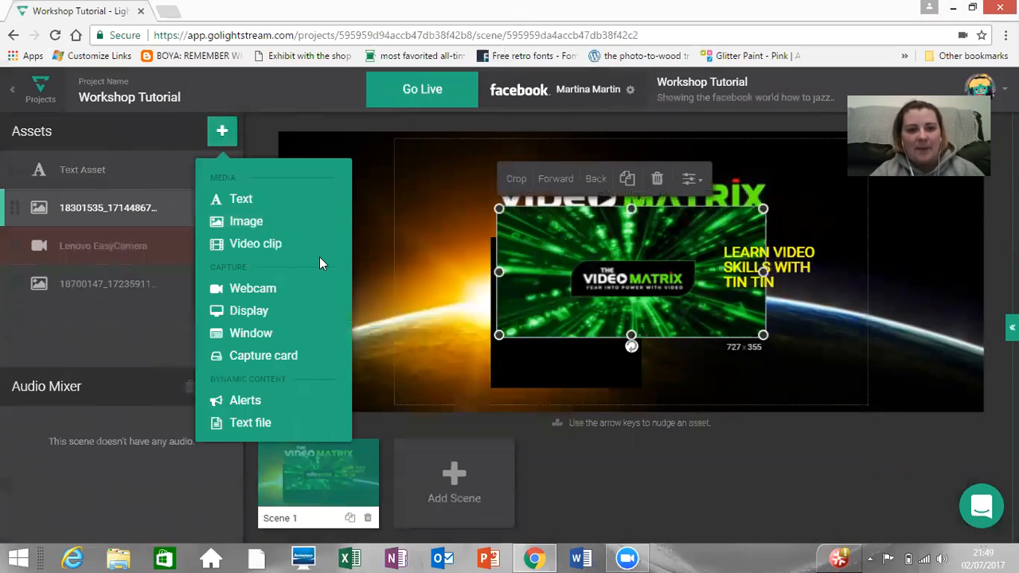
left_click(252, 223)
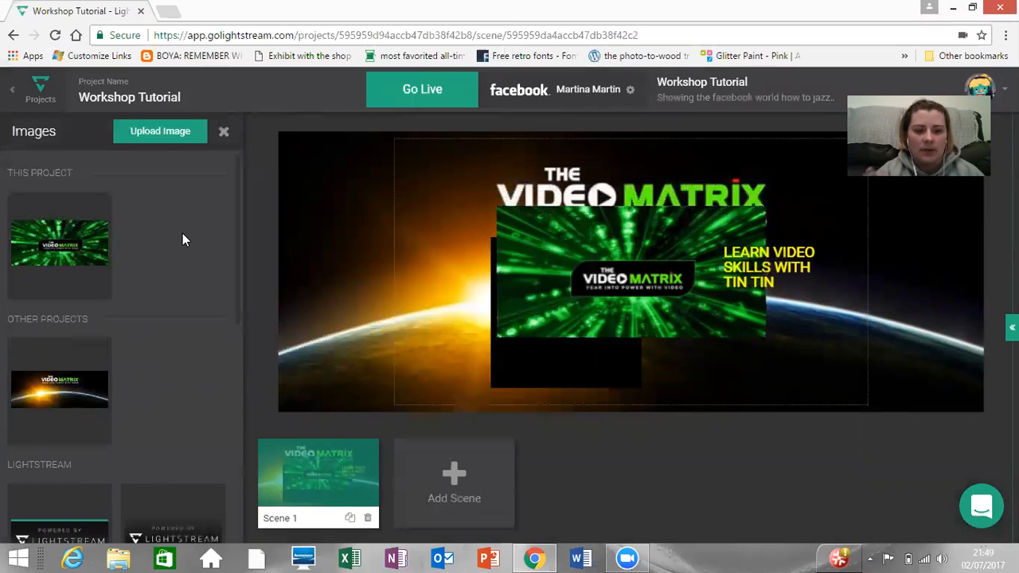
left_click_drag(236, 204, 232, 394)
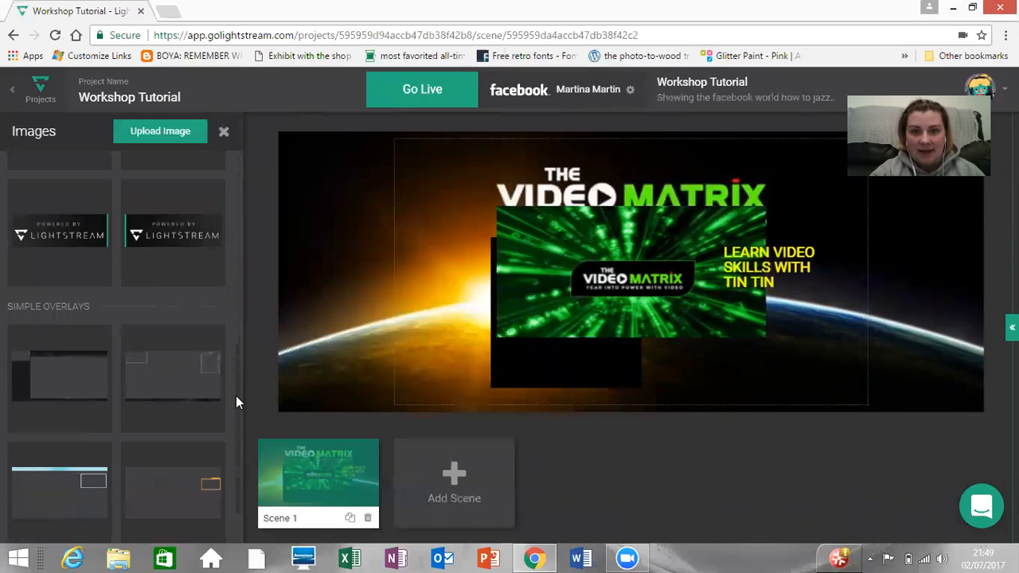
left_click_drag(236, 396, 256, 185)
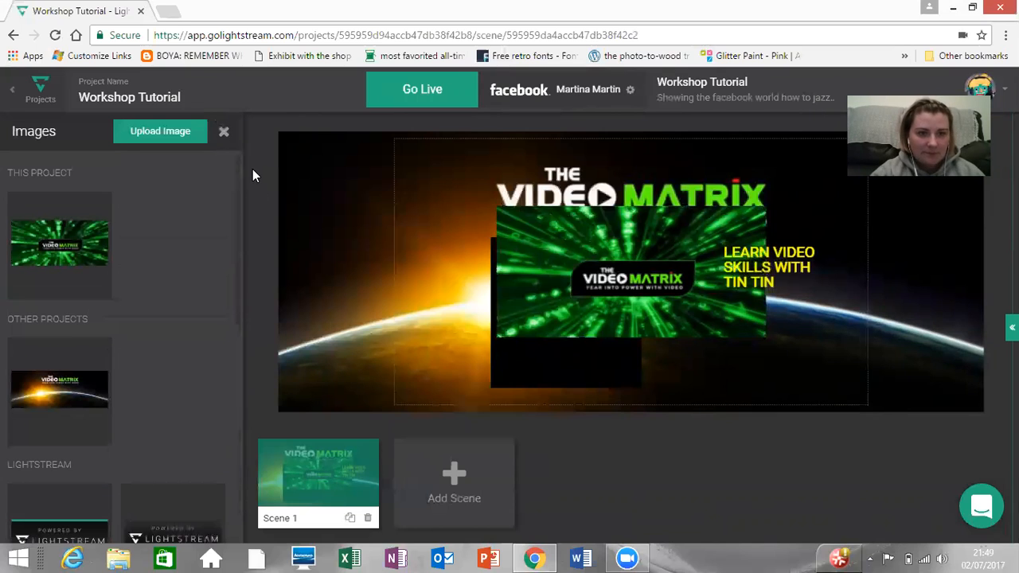
Step: Delete the green Video Matrix image from the scene and close the image library
left_click(619, 249)
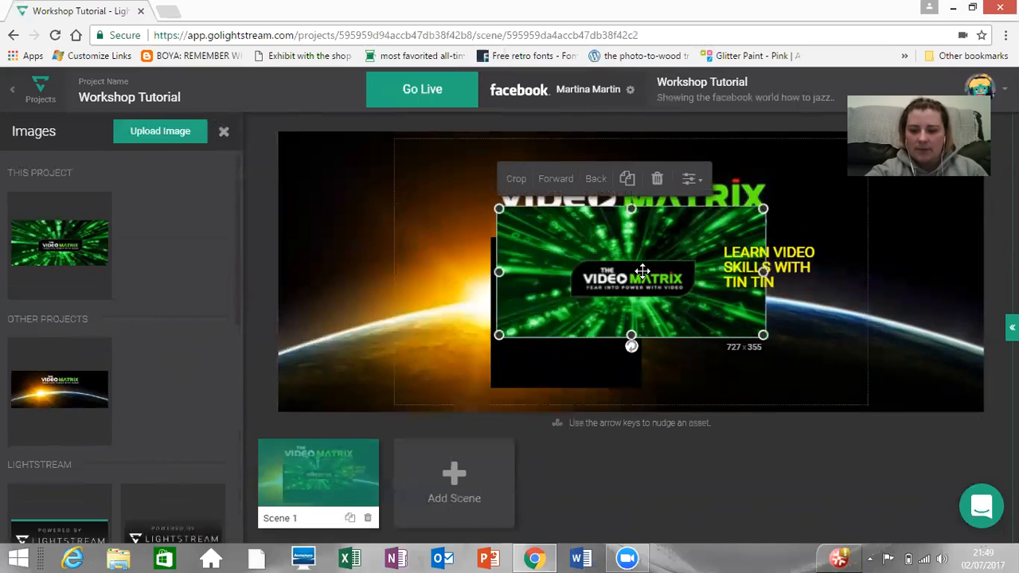
key("Delete")
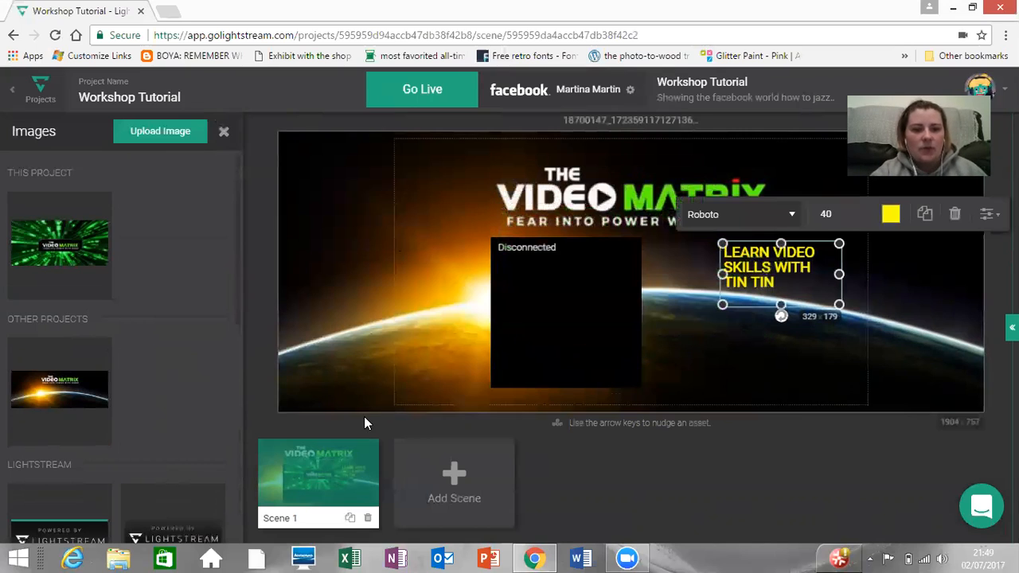
left_click(223, 132)
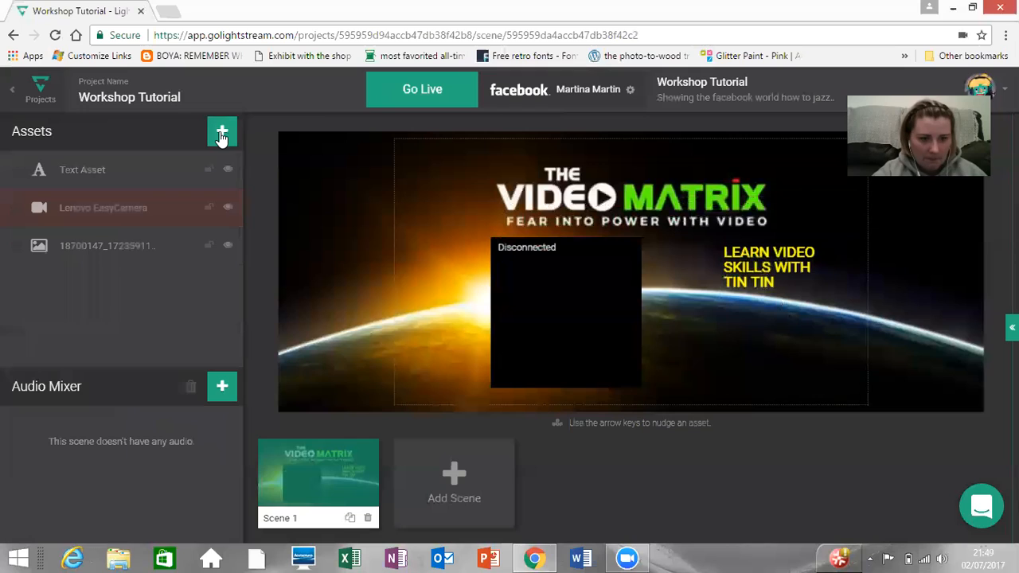
Step: View the options for adding an audio source to the scene, and close them
left_click(224, 384)
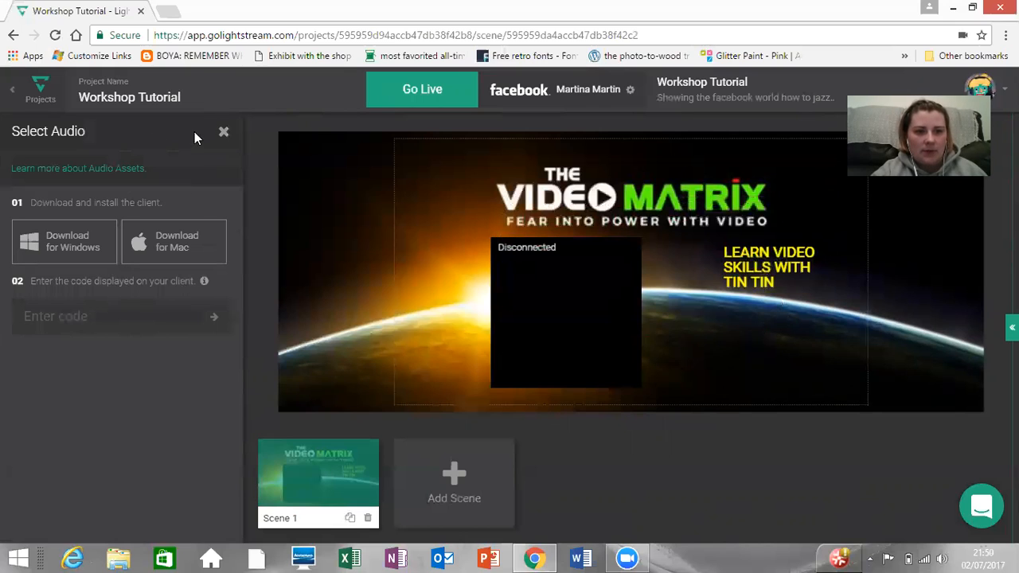
left_click(225, 134)
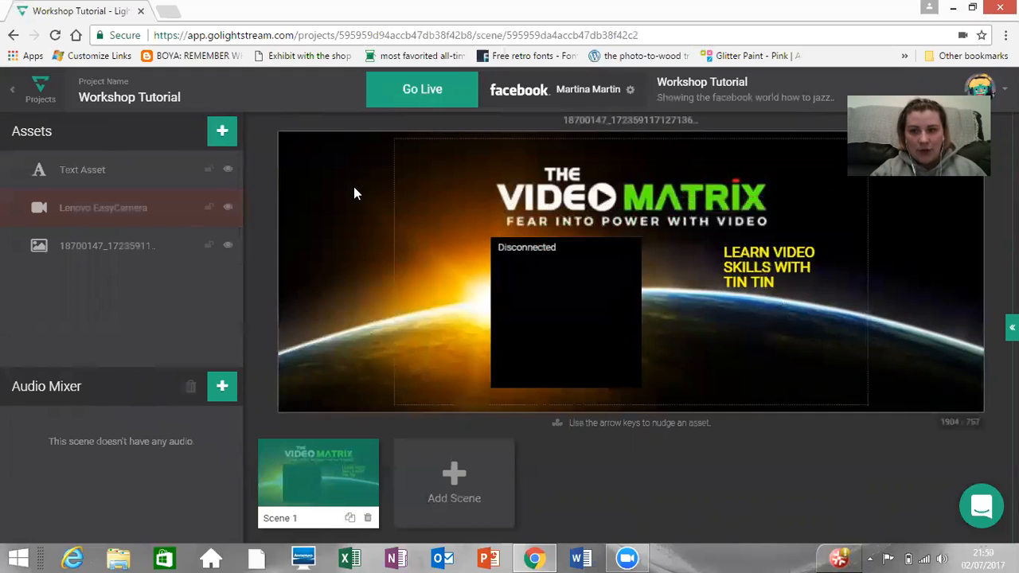
Step: Broadcast the scene live on Facebook for about a minute and end the stream
left_click(420, 89)
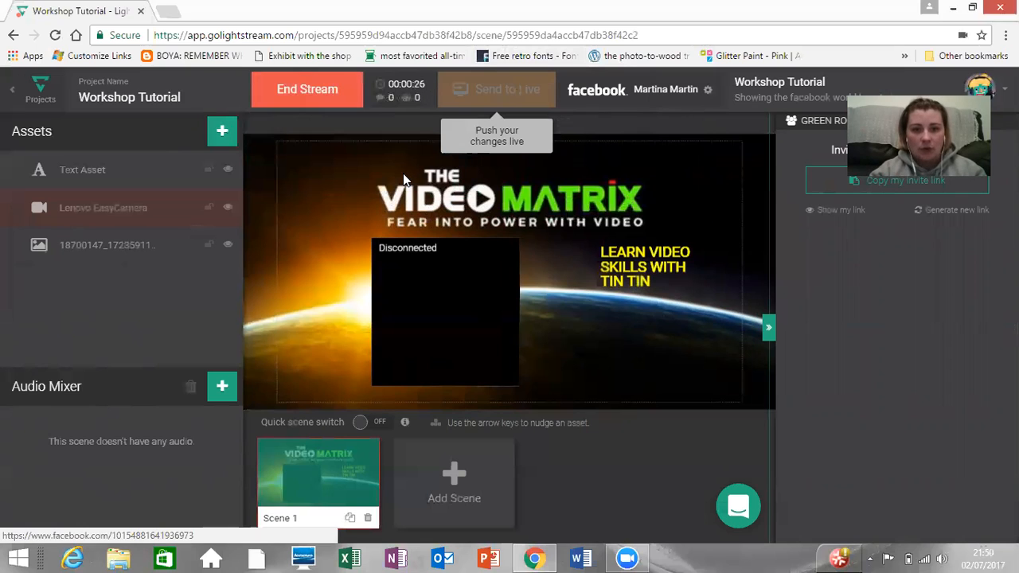
left_click(403, 179)
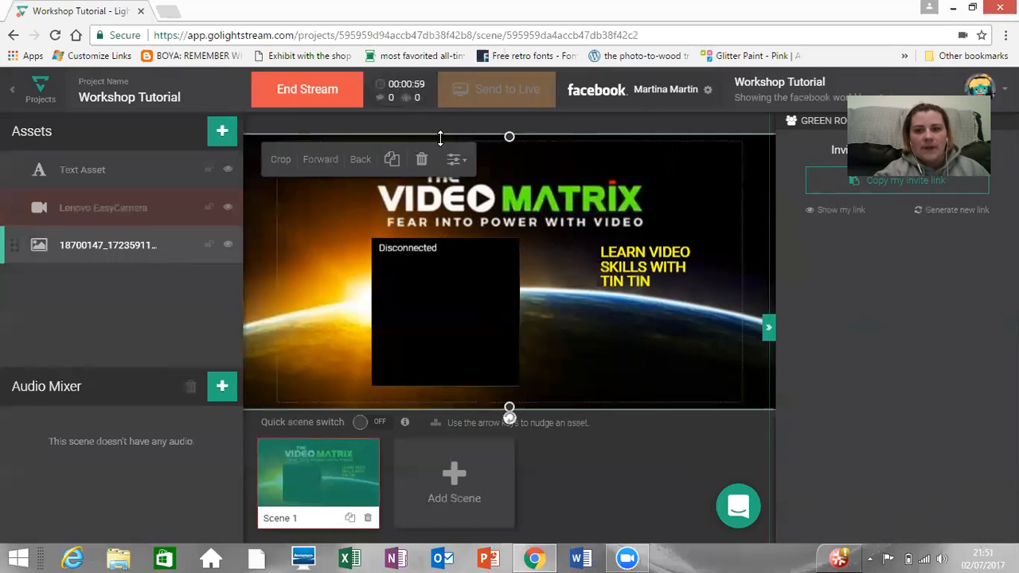
left_click(326, 92)
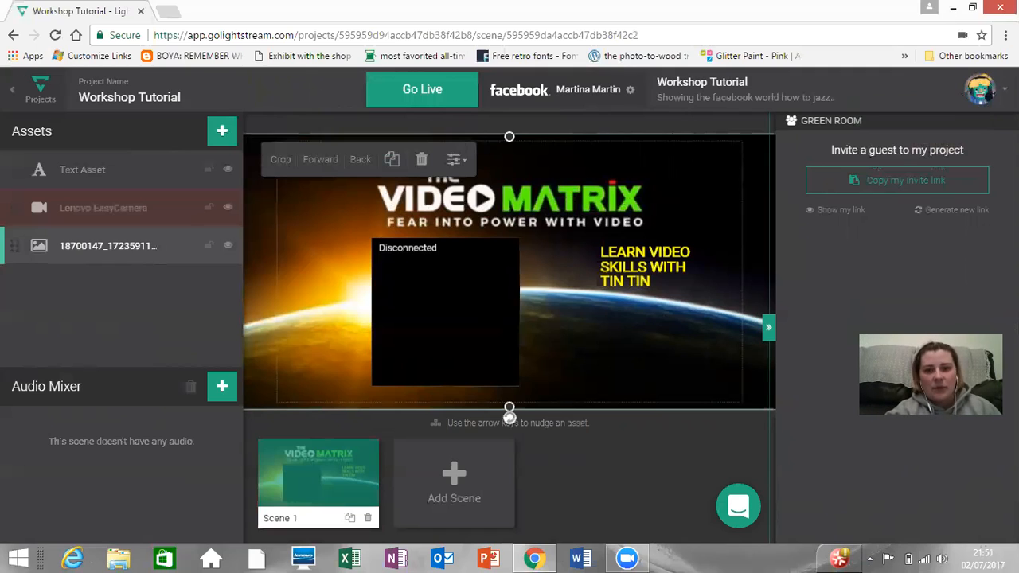
Step: Switch the streaming destination from Facebook to the linked YouTube account
left_click(631, 91)
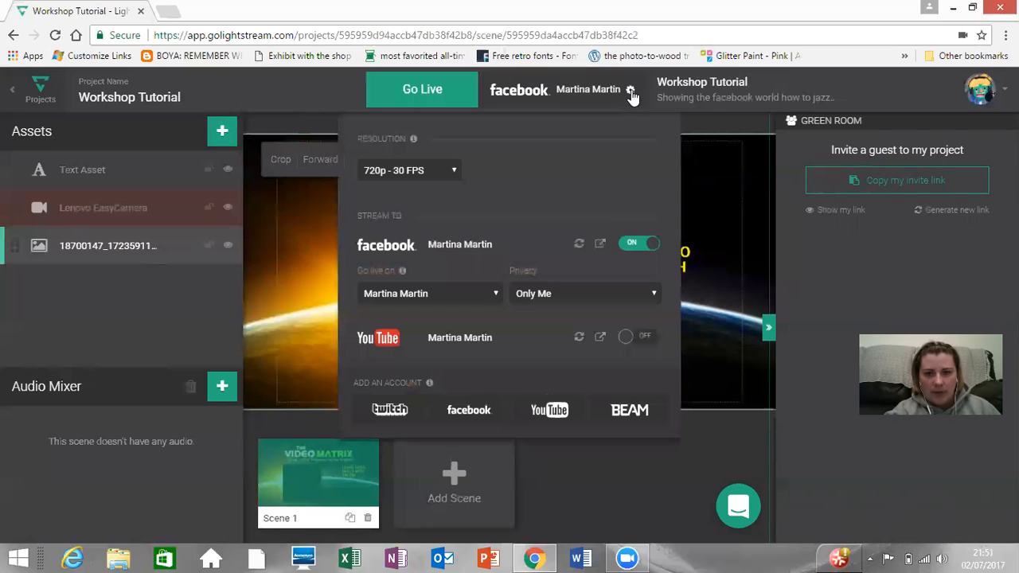
left_click(626, 340)
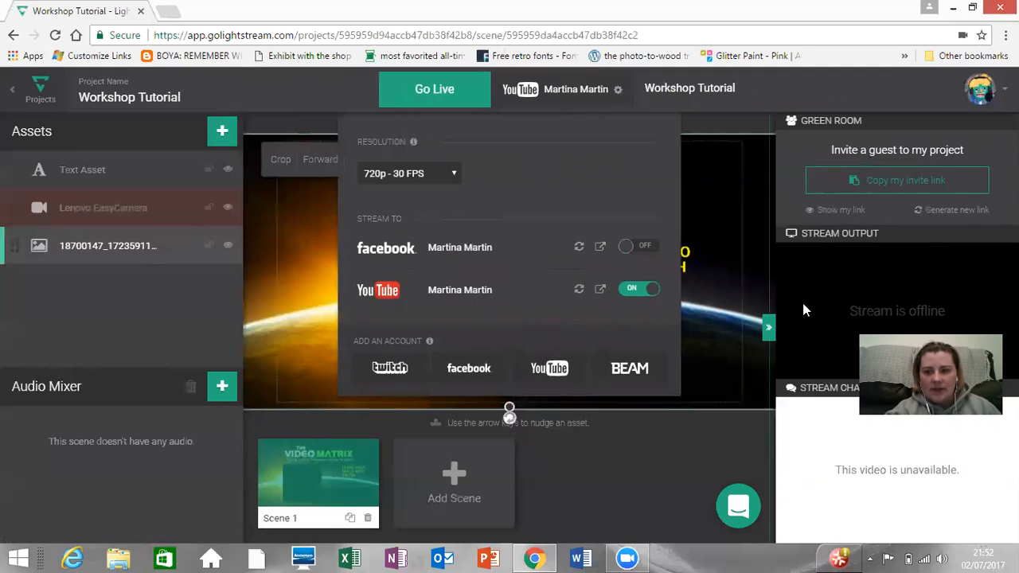
left_click(676, 430)
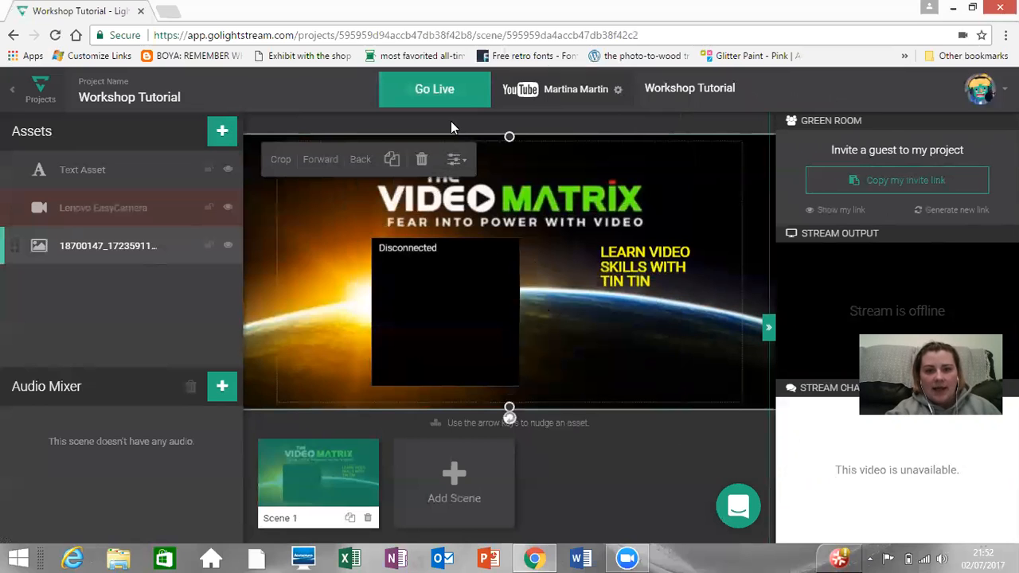
Step: Try to go live on YouTube, abandon the attempt and return to the projects overview
left_click(447, 90)
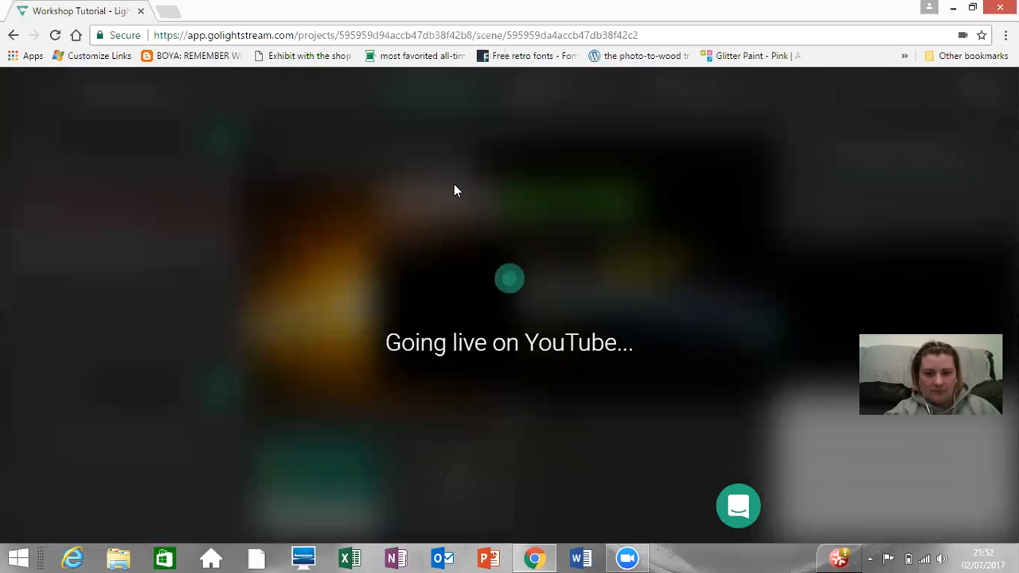
left_click(15, 40)
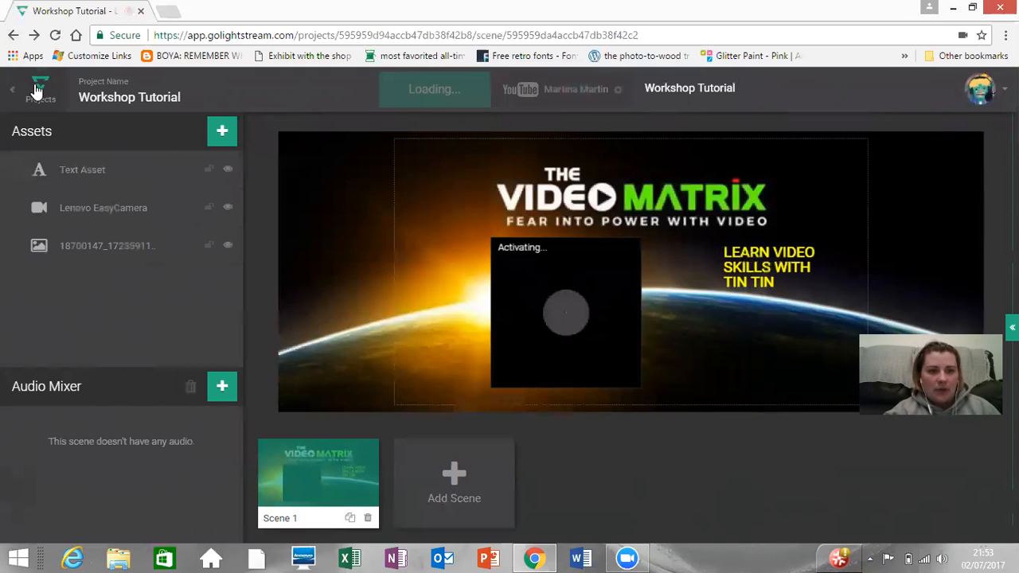
left_click(36, 90)
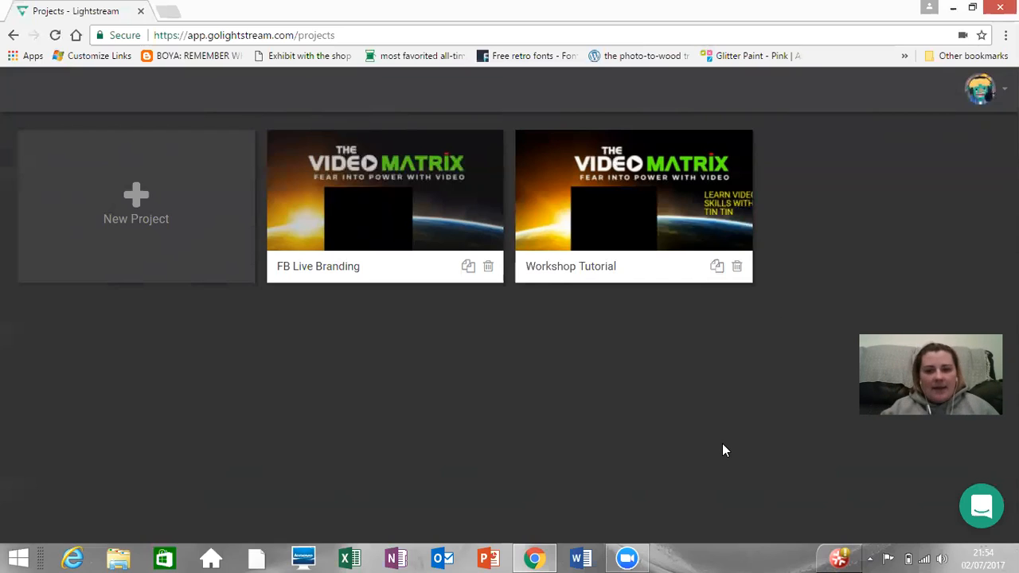
Step: Reopen the Workshop Tutorial project, switch its streaming destination back to Facebook and dismiss the multiple-tabs warning
left_click(560, 180)
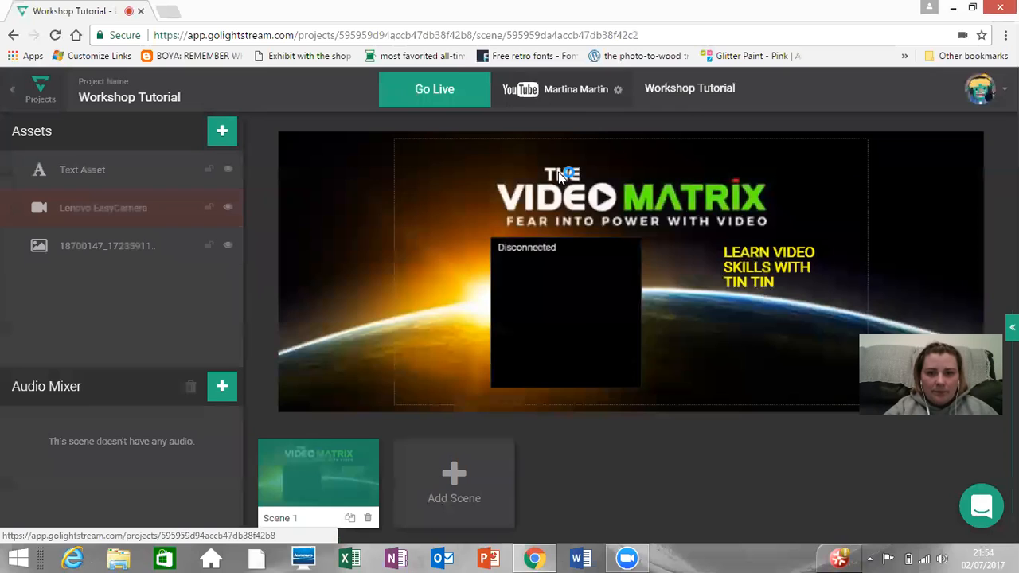
left_click(608, 92)
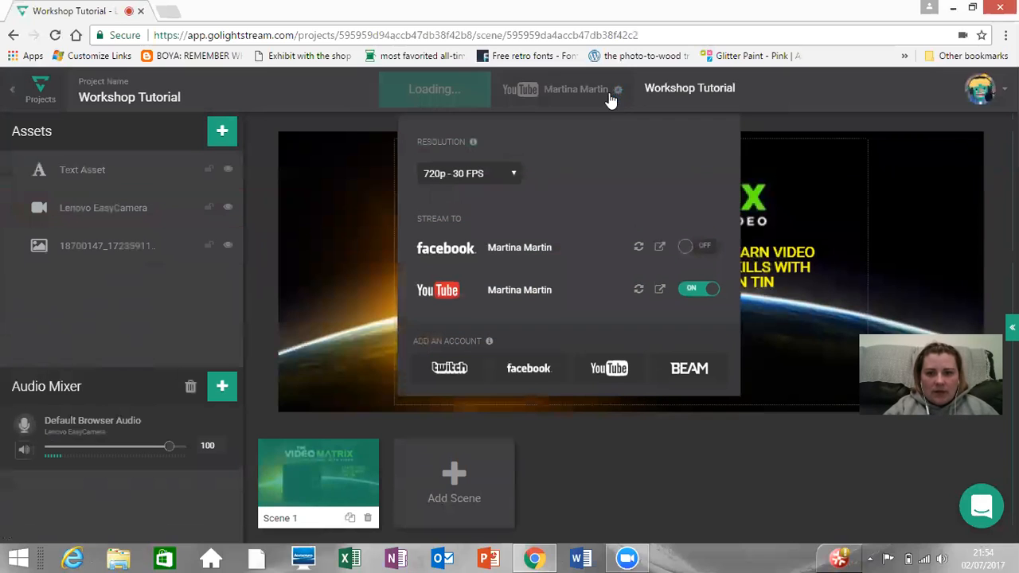
left_click(691, 251)
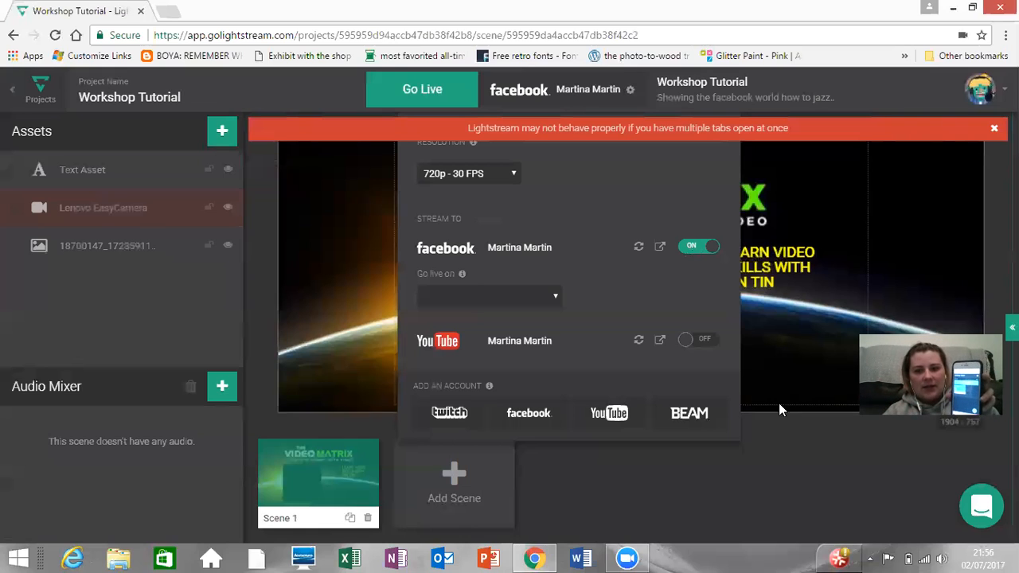
left_click(793, 501)
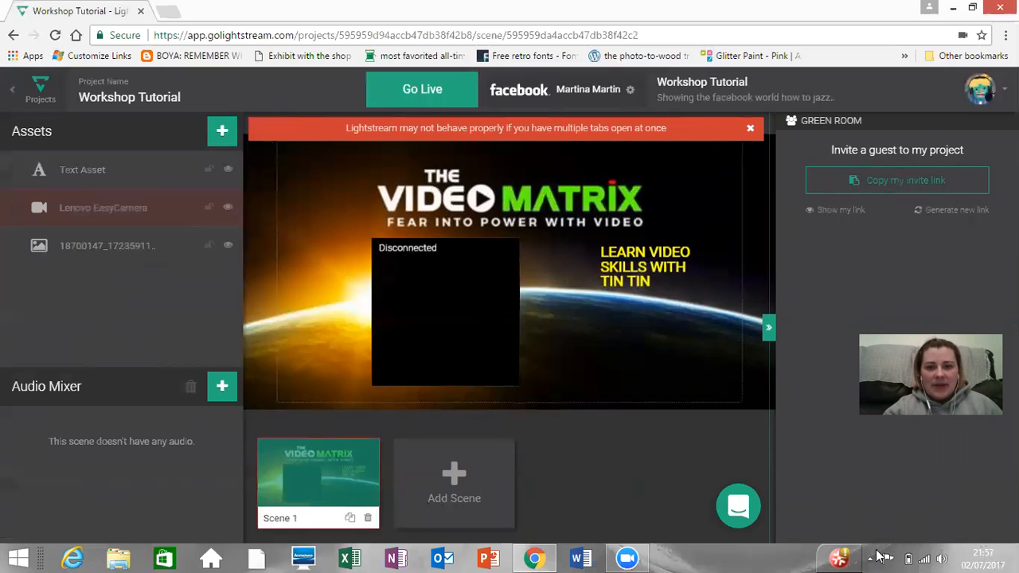
left_click(751, 130)
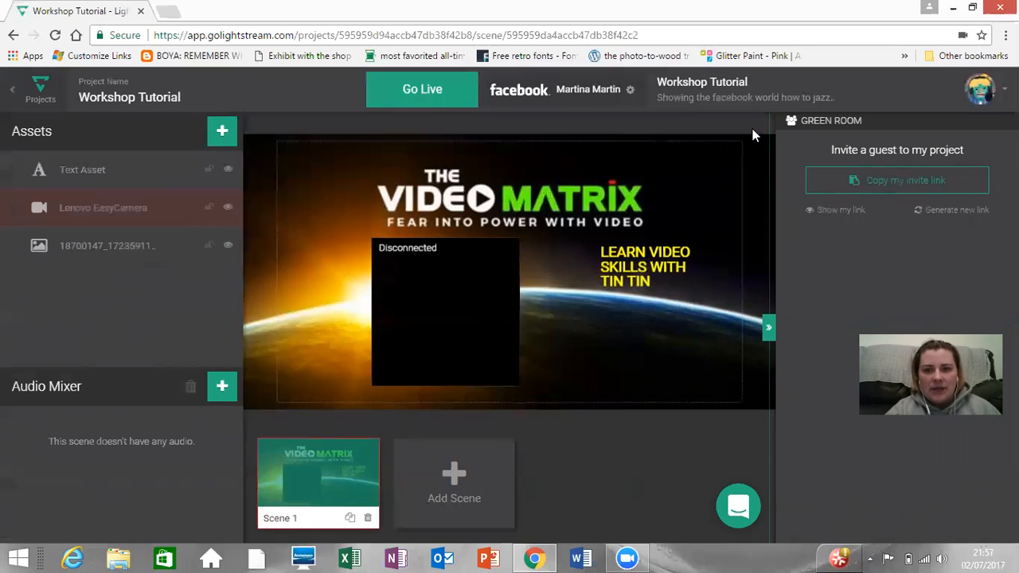